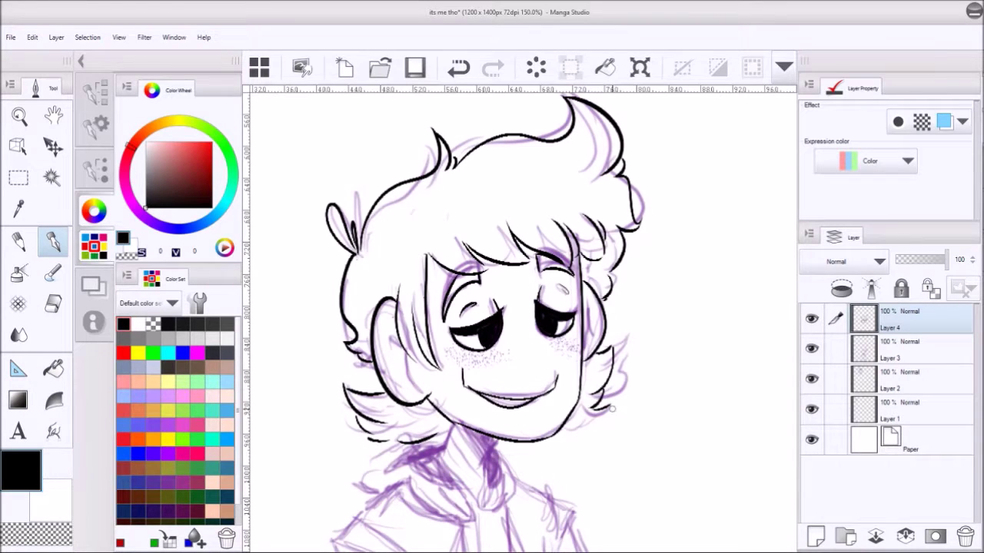
Clean up the line below the jaw and ink the neck with a solid black shadow beneath the chin
scroll(519, 390, "down", 2)
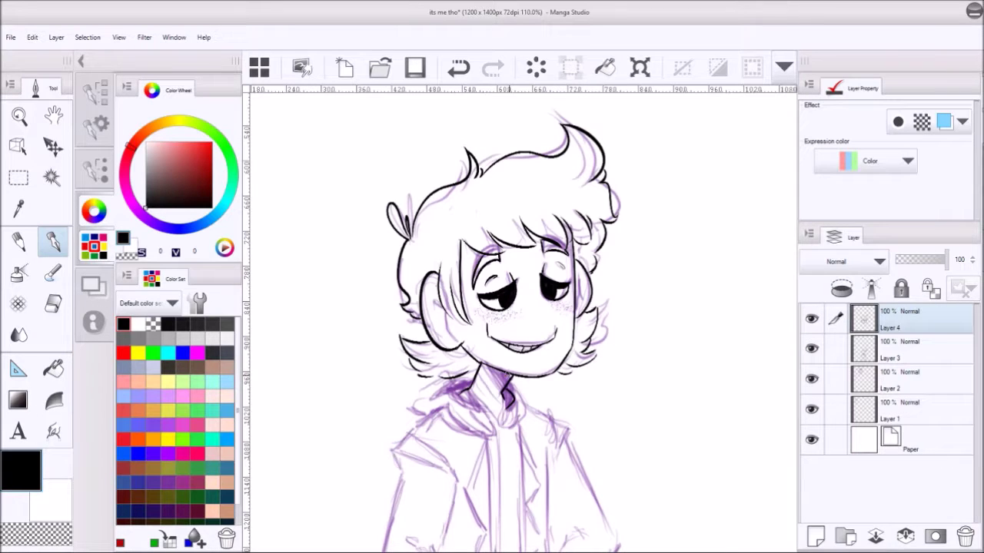
key("e")
left_click_drag(481, 361, 487, 357)
key("p")
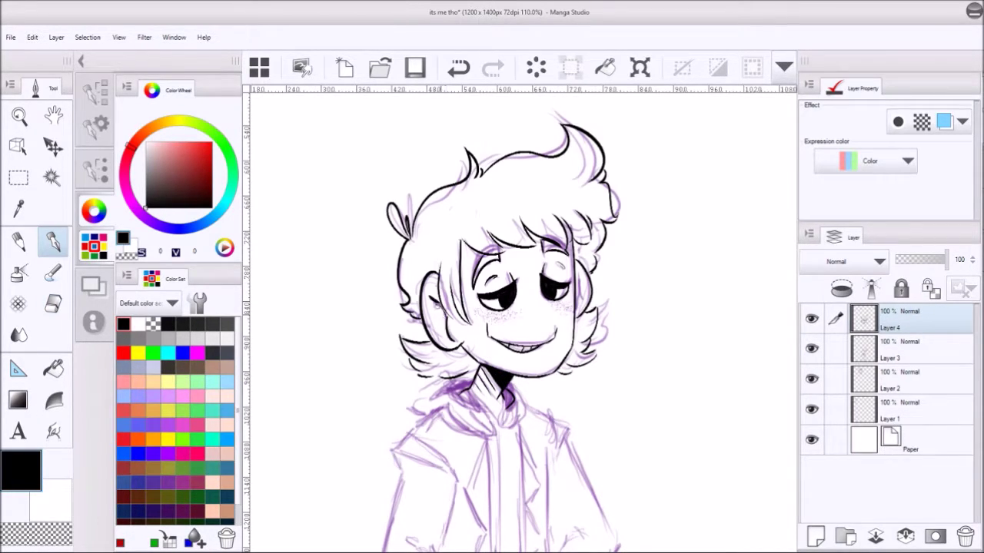
left_click_drag(445, 400, 492, 431)
left_click(459, 67)
left_click(458, 67)
left_click(458, 68)
Ink the hood around the neck with its folds and black inner shadow, plus the character's shoulder seam on the left
left_click_drag(462, 393, 496, 432)
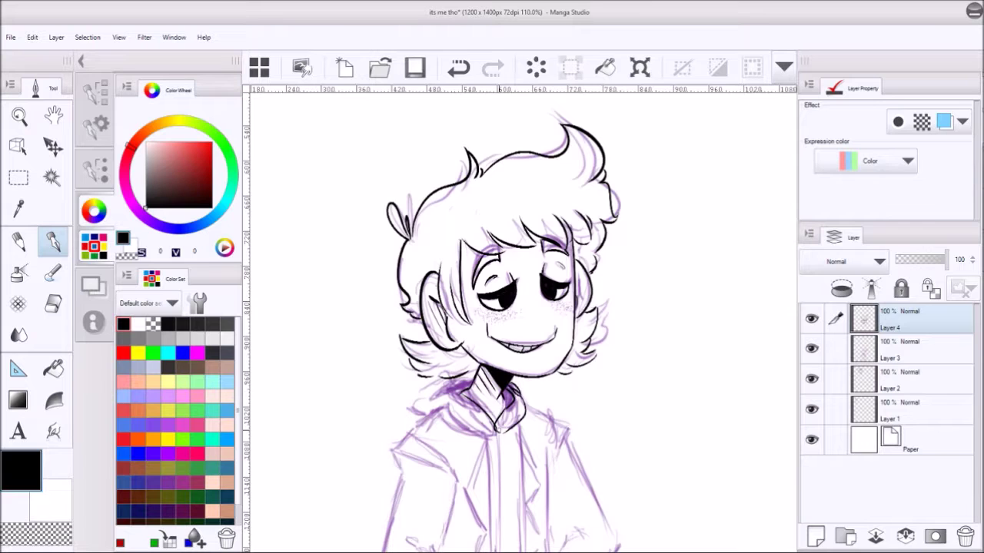
mouse_move(452, 381)
left_mouse_down()
mouse_move(413, 419)
mouse_move(475, 435)
left_mouse_up()
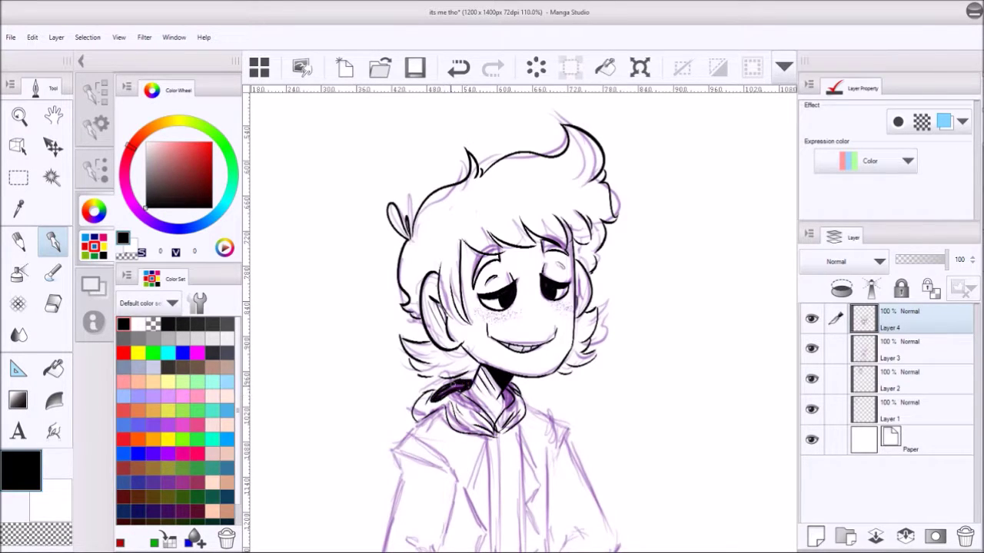
left_click_drag(432, 413, 442, 470)
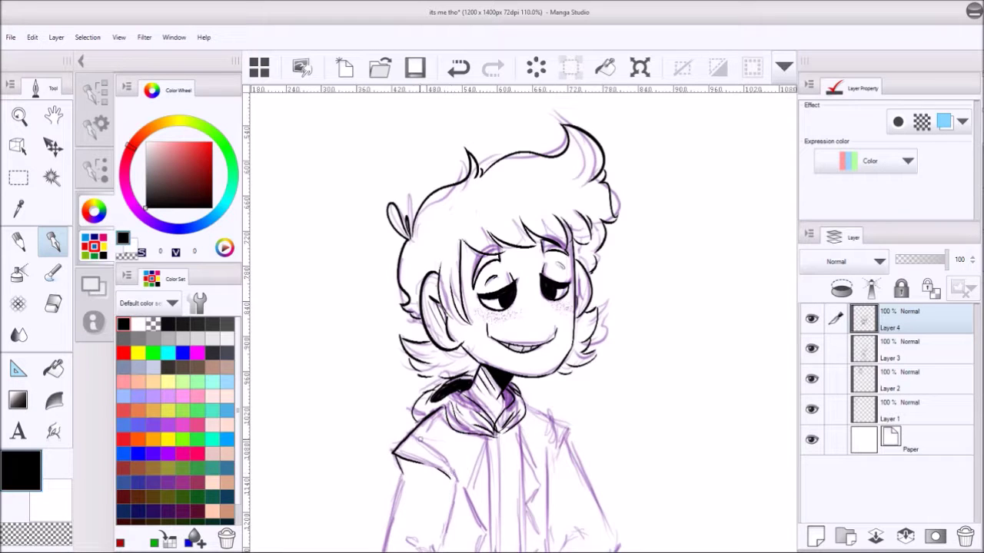
Ink the left sleeve and pocket, the left edge of the jacket opening and the hood drawstrings
scroll(528, 453, "down", 3)
mouse_move(520, 389)
left_mouse_down()
mouse_move(523, 477)
mouse_move(506, 495)
left_mouse_up()
left_click_drag(435, 420, 477, 528)
mouse_move(461, 485)
left_mouse_down()
mouse_move(489, 498)
mouse_move(466, 486)
left_mouse_up()
left_click_drag(476, 424, 464, 489)
left_click_drag(485, 418, 507, 500)
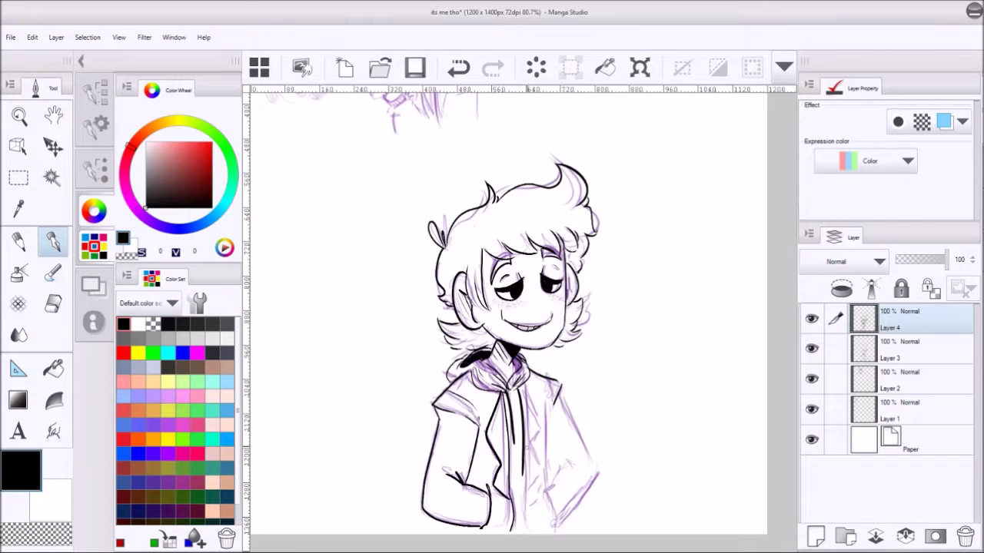
Ink the right side of the jacket opening and the right sleeve down to the pocket, undoing a stray stroke
left_click_drag(519, 393, 529, 528)
mouse_move(521, 387)
left_mouse_down()
mouse_move(536, 425)
mouse_move(538, 498)
left_mouse_up()
left_click_drag(539, 390, 555, 515)
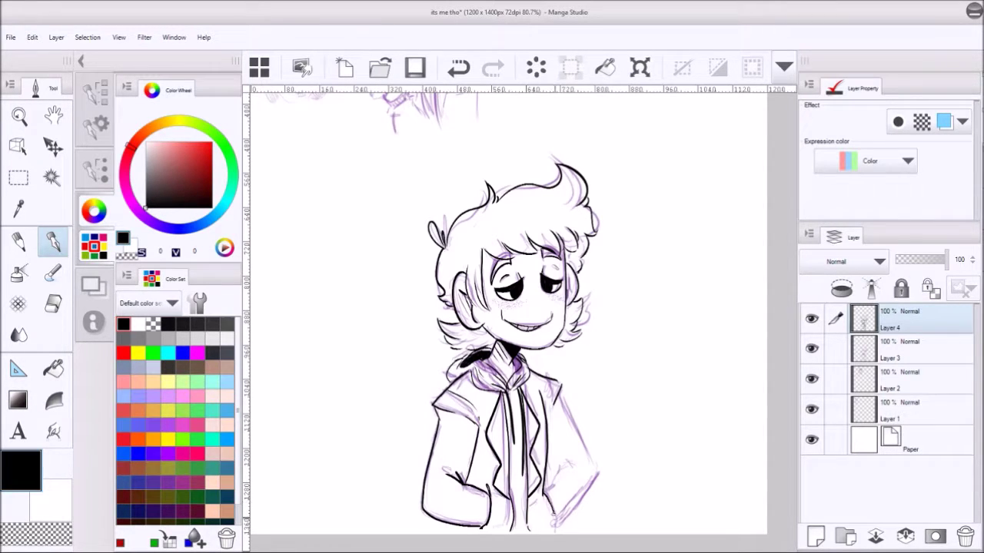
left_click_drag(559, 395, 592, 477)
left_click_drag(558, 469, 576, 510)
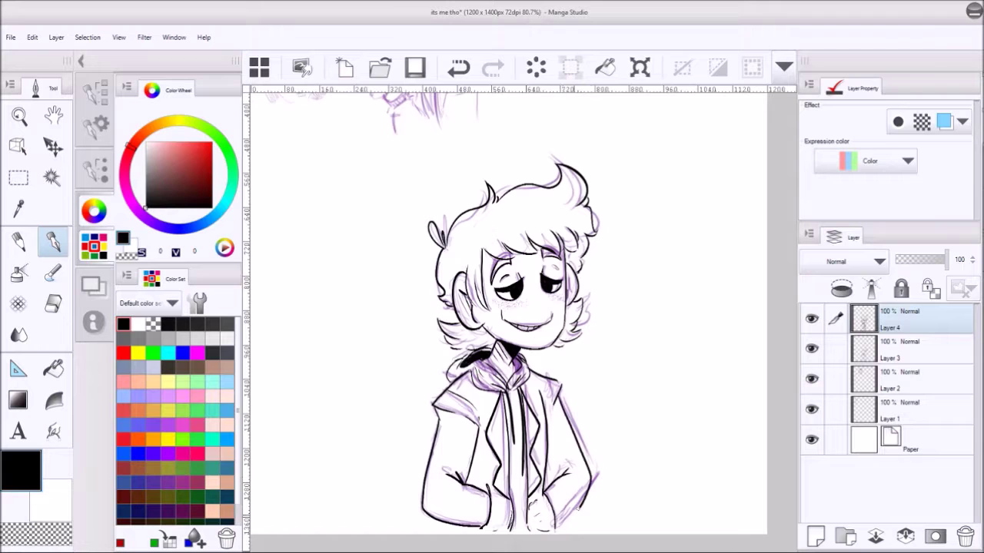
key("ctrl+z")
Add short strand details inside the hair and hide the purple sketch on Layer 3
left_click_drag(456, 330, 468, 335)
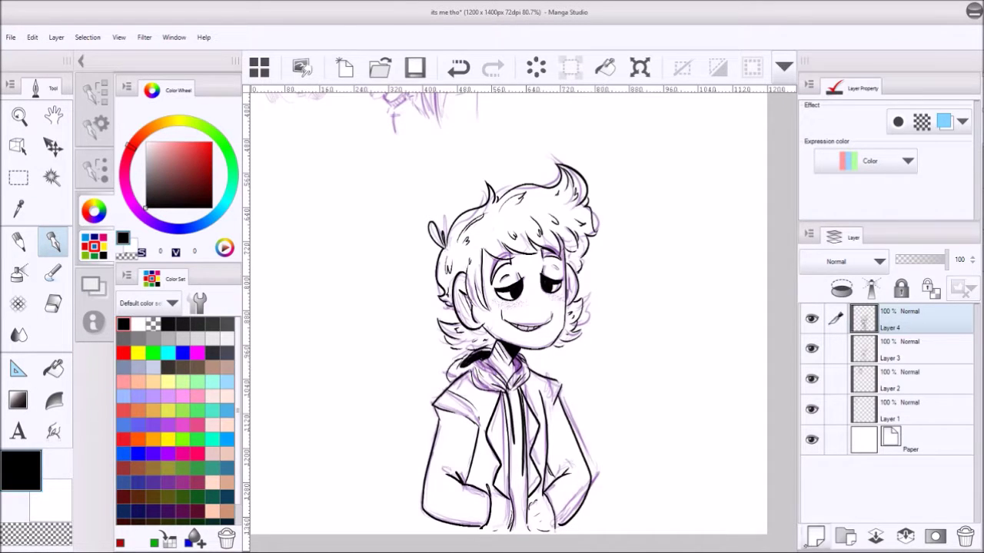
left_click(811, 348)
Refine the ink lines at the eyelid corners and erase the excess line at the corner of the mouth
key("e")
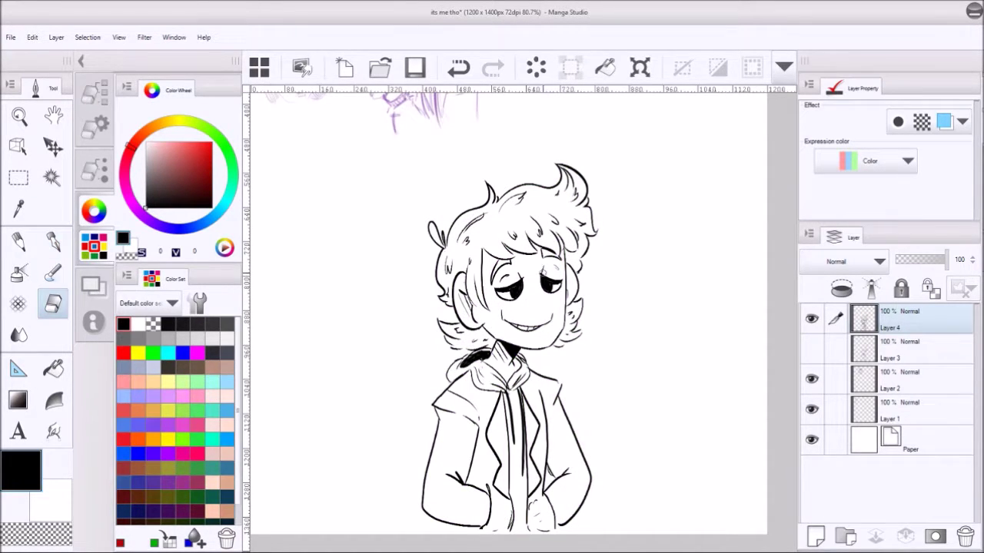
key("p")
scroll(540, 275, "up", 5)
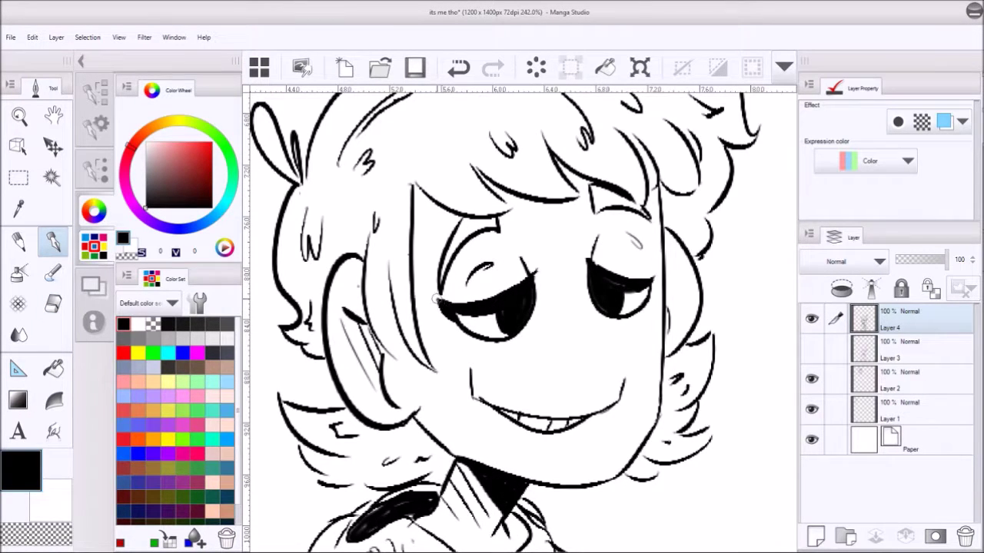
left_click_drag(650, 278, 646, 295)
key("e")
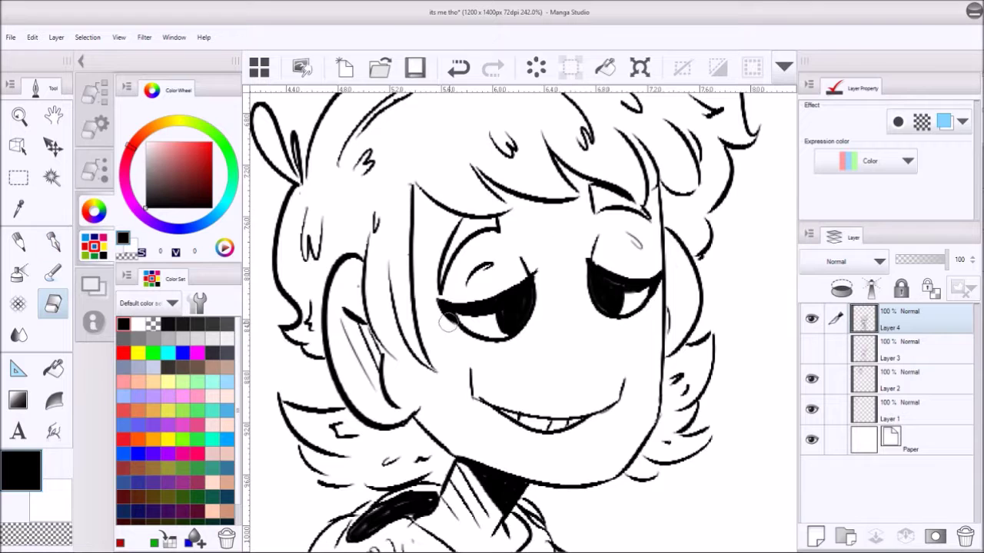
key("p")
key("e")
mouse_move(472, 395)
left_mouse_down()
mouse_move(483, 405)
mouse_move(478, 397)
left_mouse_up()
key("p")
key("ctrl+alt+0")
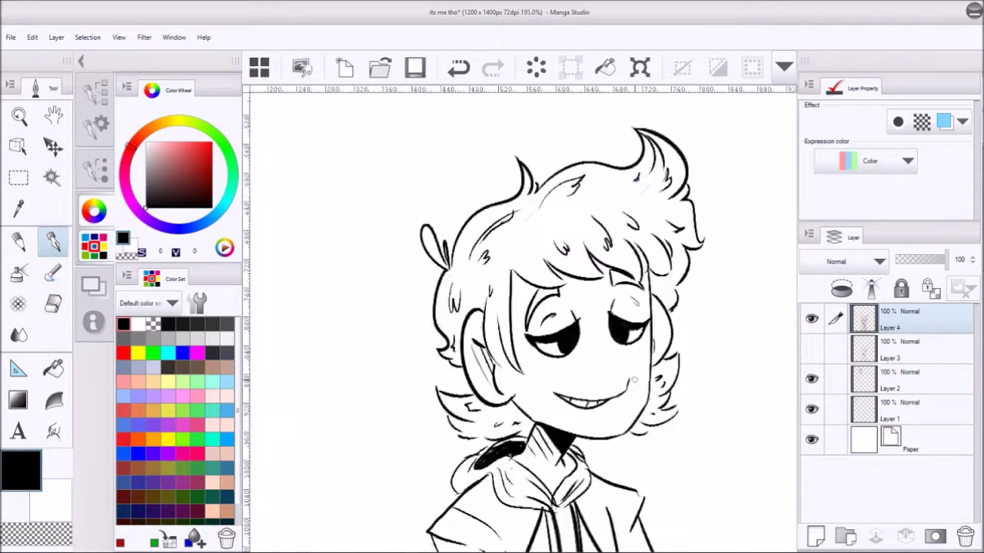
Create a new layer between the Layer 4 line art and Layer 3
scroll(729, 425, "down", 4)
scroll(703, 533, "up", 3)
scroll(719, 398, "up", 1)
left_click(900, 350)
left_click(815, 537)
Paint the hair and eyebrows flat orange with the brush on the new layer
left_click(154, 440)
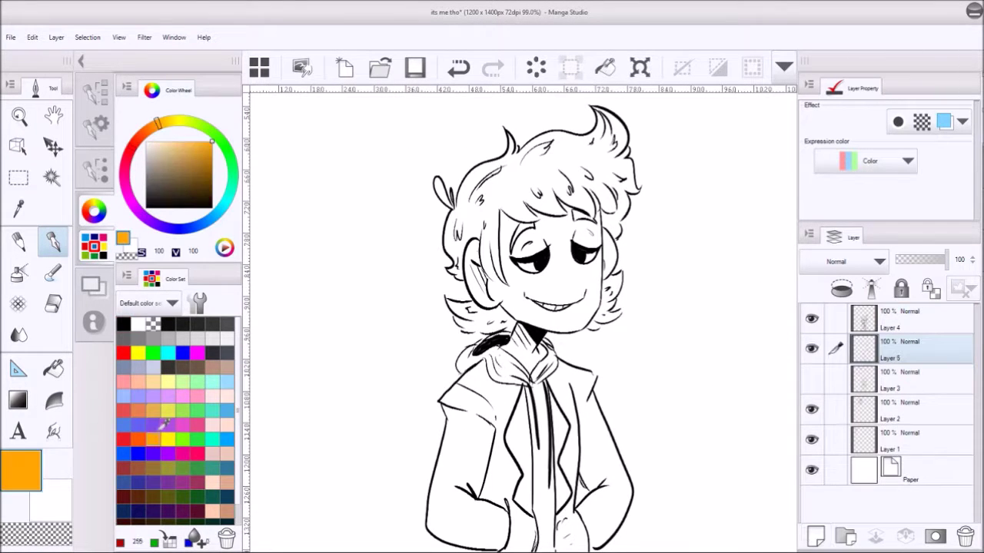
left_click(53, 273)
left_click(91, 286)
mouse_move(490, 243)
left_mouse_down()
mouse_move(499, 280)
mouse_move(473, 188)
mouse_move(456, 242)
left_mouse_up()
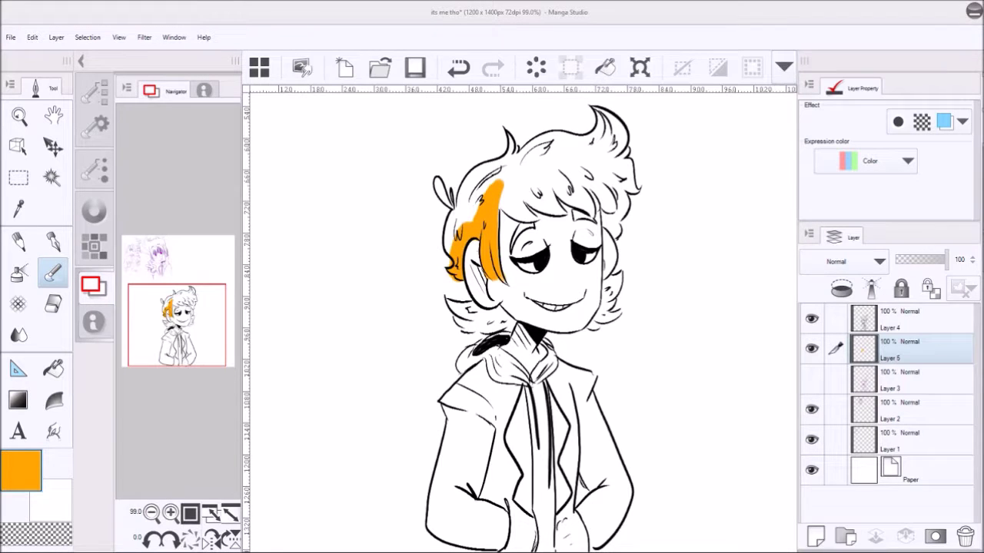
mouse_move(453, 301)
left_mouse_down()
mouse_move(501, 320)
mouse_move(473, 331)
left_mouse_up()
mouse_move(476, 246)
left_mouse_down()
mouse_move(461, 188)
mouse_move(500, 192)
mouse_move(511, 246)
mouse_move(584, 214)
mouse_move(554, 215)
mouse_move(614, 184)
mouse_move(615, 231)
mouse_move(634, 165)
mouse_move(515, 165)
mouse_move(621, 137)
left_mouse_up()
mouse_move(608, 281)
left_mouse_down()
mouse_move(601, 316)
mouse_move(616, 280)
left_mouse_up()
left_click_drag(506, 283, 504, 280)
Blend pale orange highlights along the left side and upper tufts of the hair
left_click(94, 246)
left_click(153, 381)
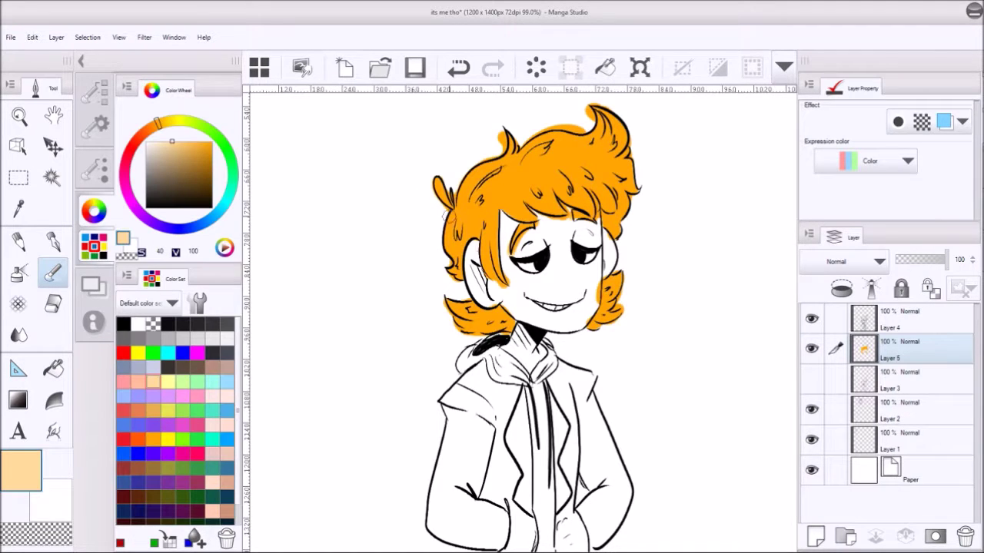
left_click_drag(444, 261, 453, 219)
left_click_drag(455, 304, 466, 326)
mouse_move(458, 195)
left_mouse_down()
mouse_move(472, 171)
mouse_move(504, 157)
mouse_move(448, 203)
mouse_move(486, 275)
left_mouse_up()
mouse_move(487, 220)
left_mouse_down()
mouse_move(498, 281)
mouse_move(534, 219)
mouse_move(531, 194)
left_mouse_up()
mouse_move(593, 132)
left_mouse_down()
mouse_move(597, 109)
mouse_move(613, 125)
mouse_move(577, 137)
left_mouse_up()
Shade the lower hair beside the neck and the right edge of the hair with dark red
left_click(124, 468)
mouse_move(503, 309)
left_mouse_down()
mouse_move(502, 332)
mouse_move(482, 319)
left_mouse_up()
left_click_drag(598, 308, 590, 317)
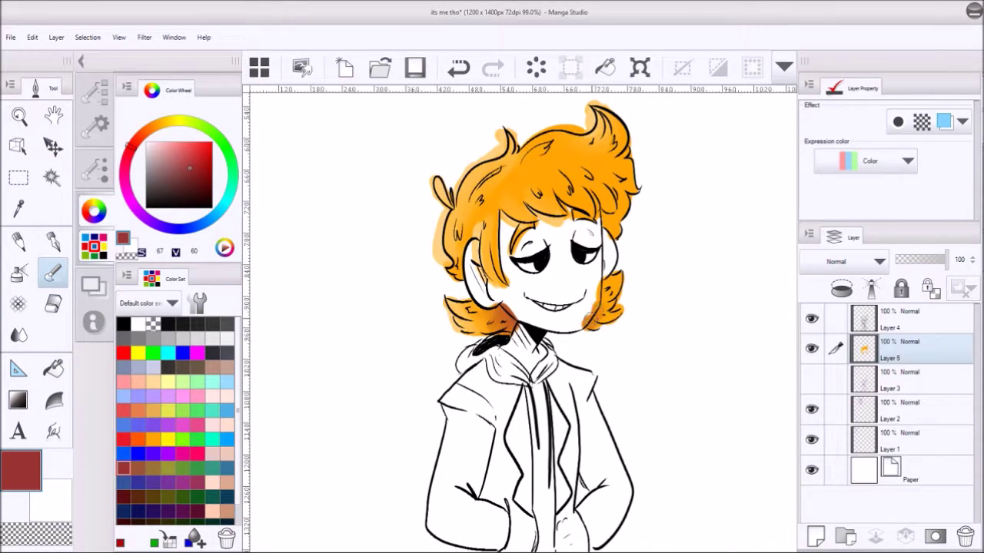
left_click_drag(606, 274, 601, 327)
mouse_move(607, 230)
left_mouse_down()
mouse_move(619, 197)
mouse_move(626, 201)
left_mouse_up()
mouse_move(626, 120)
left_mouse_down()
mouse_move(616, 131)
mouse_move(622, 148)
left_mouse_up()
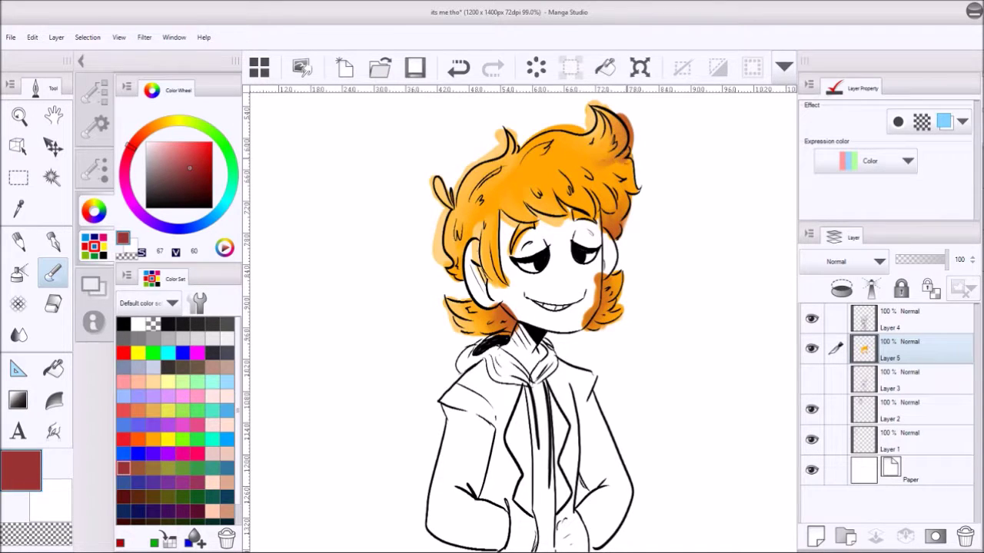
Blend dark red shading into the fringe, eyebrows, sideburn and the small tufts of the hair
left_click_drag(523, 213, 522, 214)
left_click_drag(591, 223, 590, 167)
left_click_drag(545, 143, 532, 151)
left_click_drag(573, 212, 581, 221)
mouse_move(517, 233)
left_mouse_down()
mouse_move(531, 228)
mouse_move(532, 238)
mouse_move(488, 289)
left_mouse_up()
left_click_drag(492, 215, 490, 270)
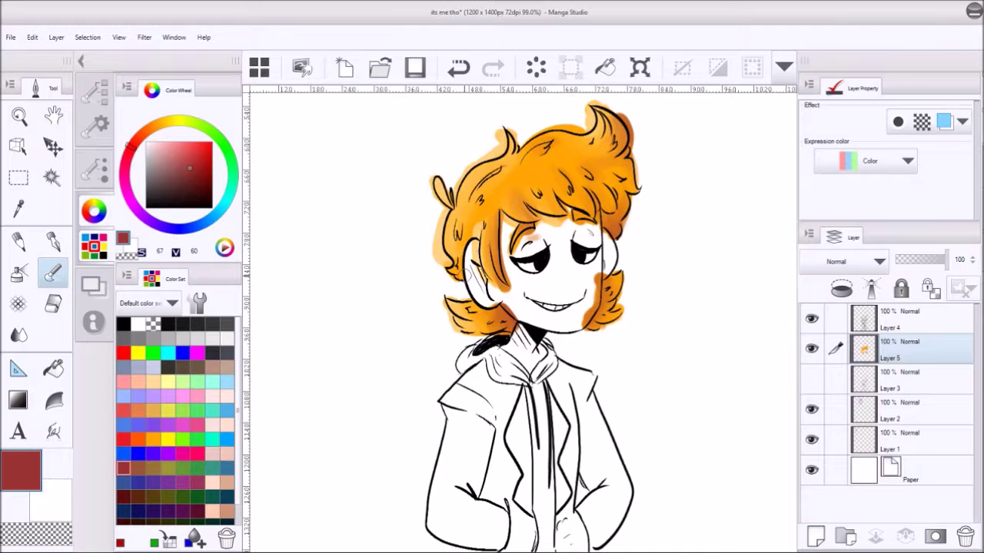
mouse_move(474, 199)
left_mouse_down()
mouse_move(502, 164)
mouse_move(436, 181)
left_mouse_up()
left_click_drag(522, 135, 521, 150)
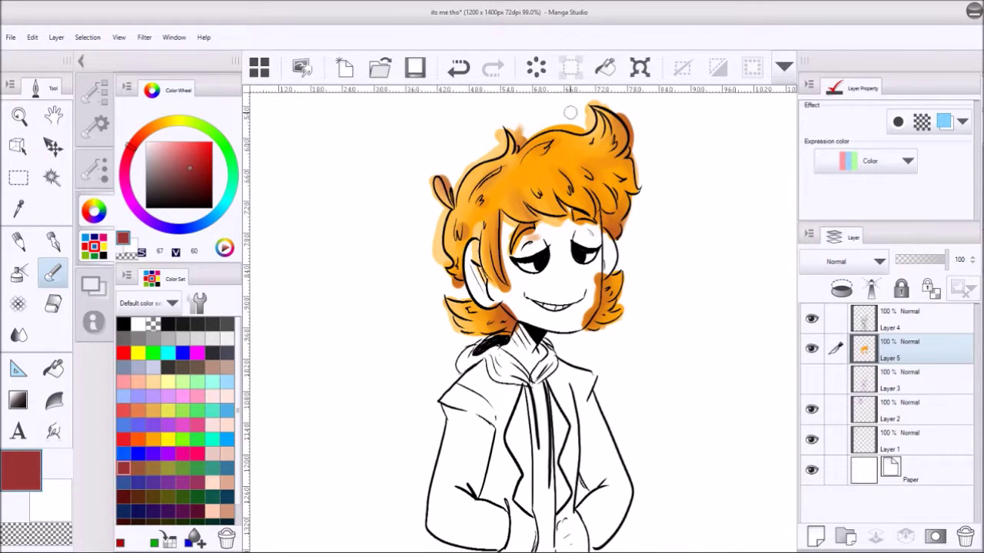
left_click_drag(637, 192, 629, 189)
Add pale orange highlights to the hair tips on the right side of the head
left_click(155, 380)
left_click_drag(629, 271, 624, 275)
left_click_drag(625, 312, 621, 317)
left_click(644, 190)
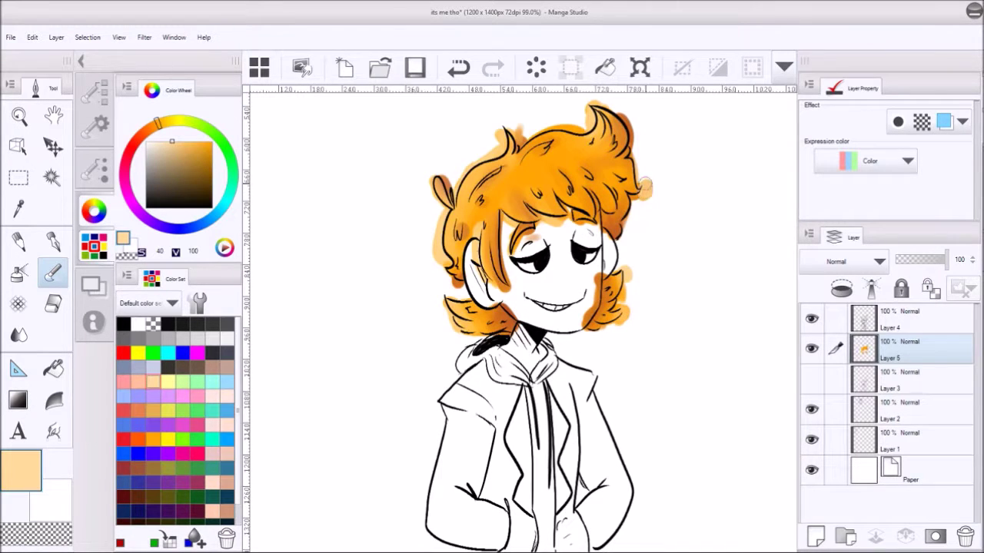
Erase the orange paint spilling past the left hair edge and onto the face around the fringe and eyebrows
left_click(53, 304)
scroll(543, 110, "up", 4)
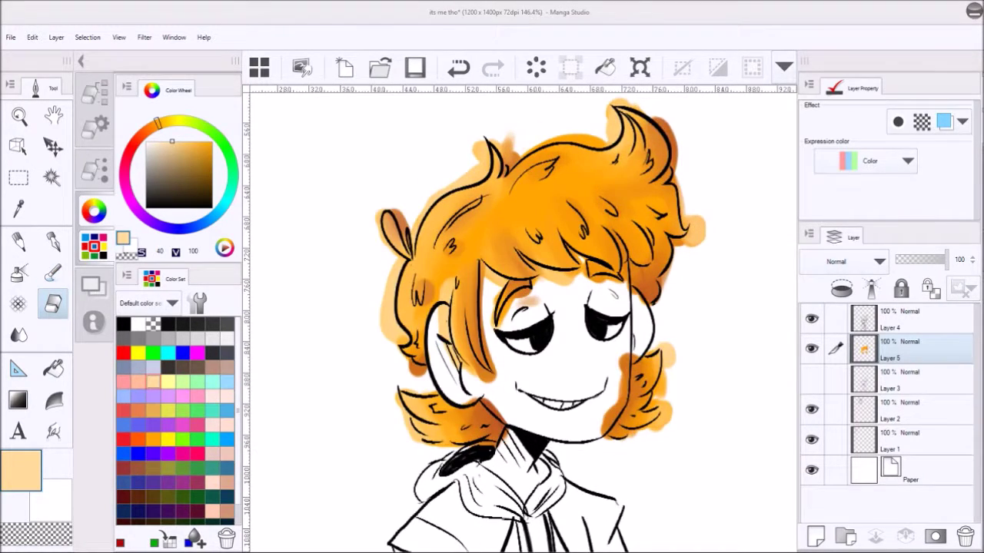
mouse_move(385, 301)
left_mouse_down()
mouse_move(392, 275)
mouse_move(400, 357)
mouse_move(425, 369)
mouse_move(443, 310)
mouse_move(456, 362)
mouse_move(488, 378)
left_mouse_up()
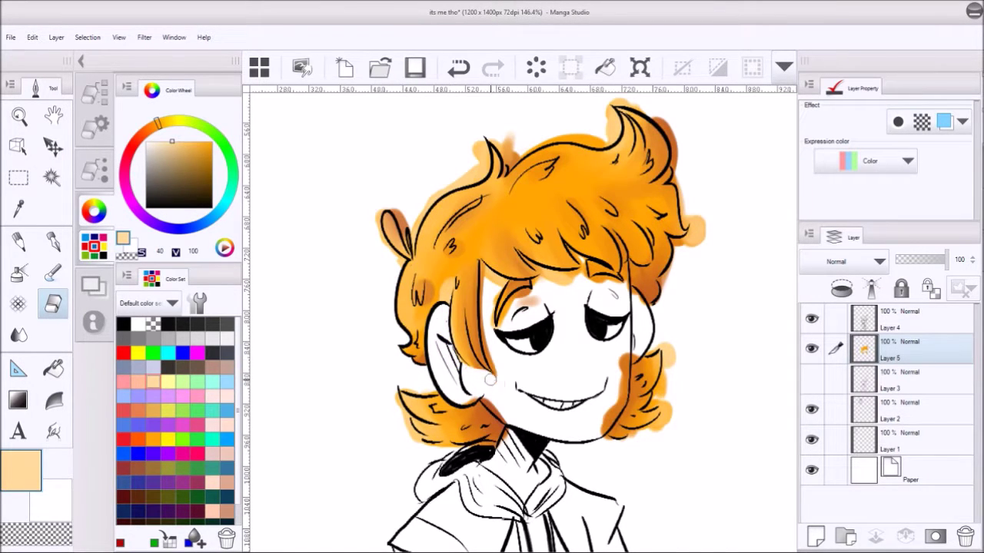
mouse_move(484, 290)
left_mouse_down()
mouse_move(503, 389)
mouse_move(508, 322)
mouse_move(539, 303)
left_mouse_up()
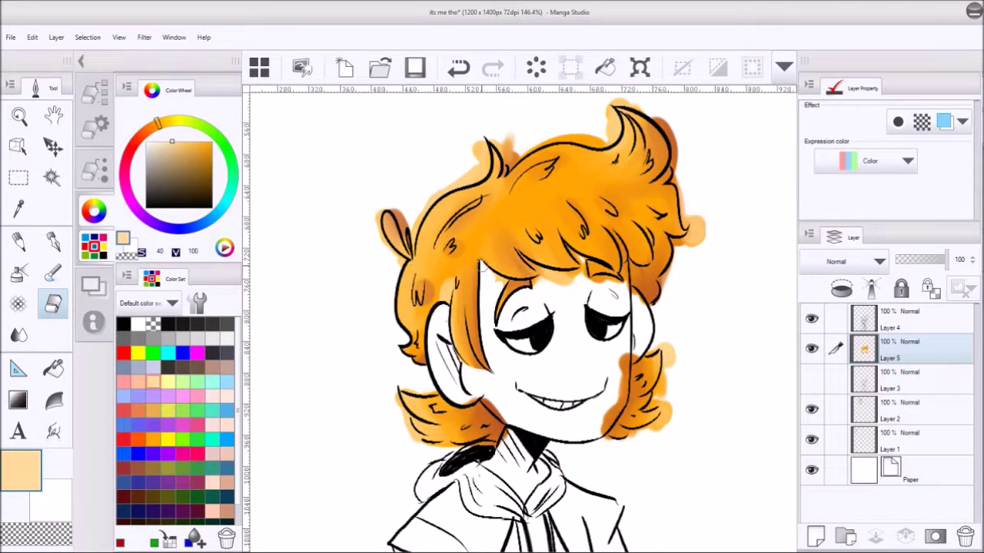
mouse_move(527, 263)
left_mouse_down()
mouse_move(558, 280)
mouse_move(581, 271)
mouse_move(580, 261)
mouse_move(620, 288)
mouse_move(626, 363)
mouse_move(621, 399)
mouse_move(610, 398)
left_mouse_up()
key("ctrl+z")
left_click(493, 67)
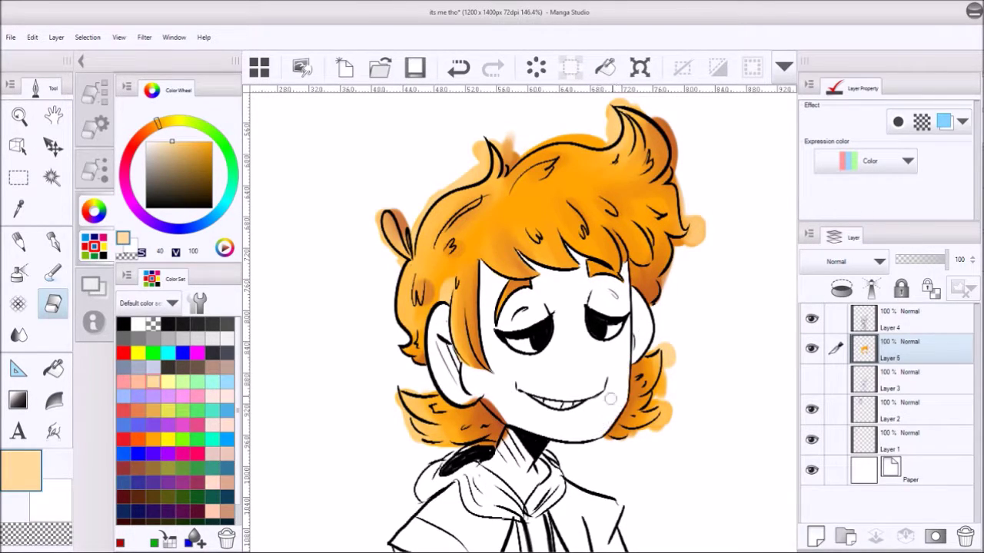
Erase the remaining orange paint outside the hair outline along the right side, top, tufts and lower left locks
mouse_move(620, 444)
left_mouse_down()
mouse_move(662, 419)
mouse_move(666, 369)
mouse_move(638, 346)
left_mouse_up()
mouse_move(677, 234)
left_mouse_down()
mouse_move(696, 226)
mouse_move(661, 117)
left_mouse_up()
mouse_move(601, 121)
left_mouse_down()
mouse_move(604, 142)
mouse_move(611, 117)
mouse_move(638, 106)
mouse_move(512, 144)
mouse_move(507, 157)
mouse_move(477, 154)
mouse_move(413, 234)
mouse_move(402, 219)
mouse_move(384, 247)
left_mouse_up()
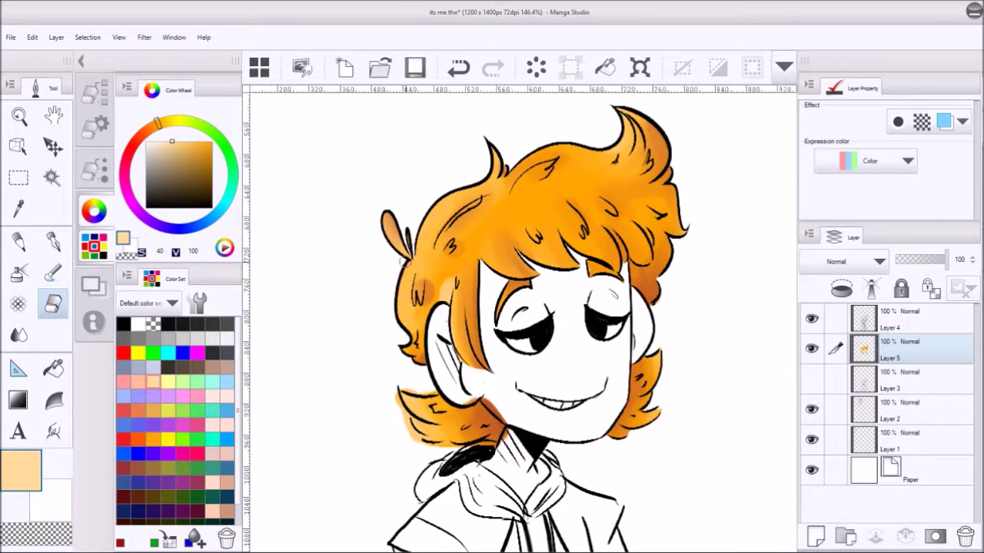
mouse_move(429, 386)
left_mouse_down()
mouse_move(398, 418)
mouse_move(412, 438)
mouse_move(492, 448)
mouse_move(485, 397)
left_mouse_up()
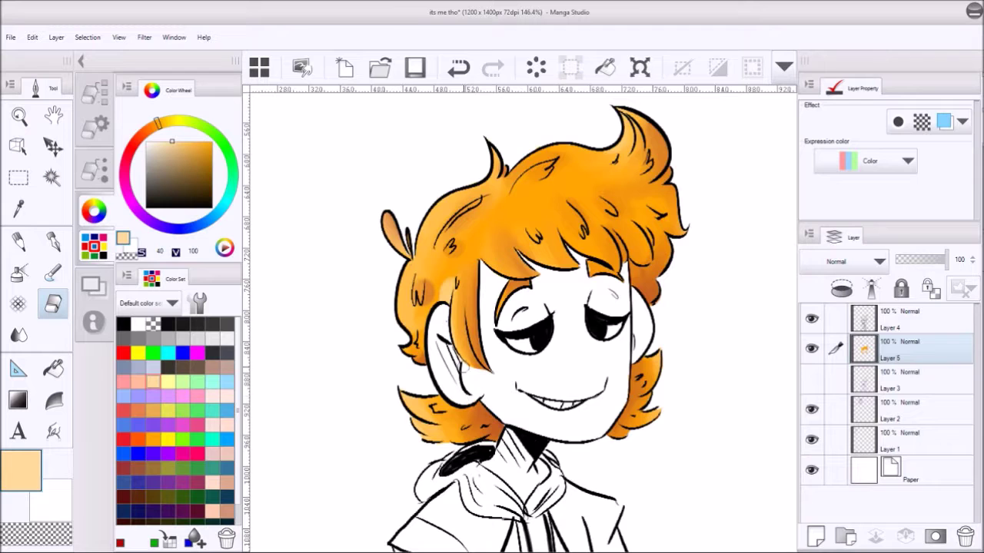
Add a new layer below the hair colour and delete the Layer 3 sketch
left_click(811, 318)
left_click(811, 318)
left_click(914, 380)
left_click(815, 537)
left_click(914, 409)
left_click(965, 537)
left_click(907, 376)
Paint the ears, face and neck with a light pink skin tone on Layer 6
left_click(53, 273)
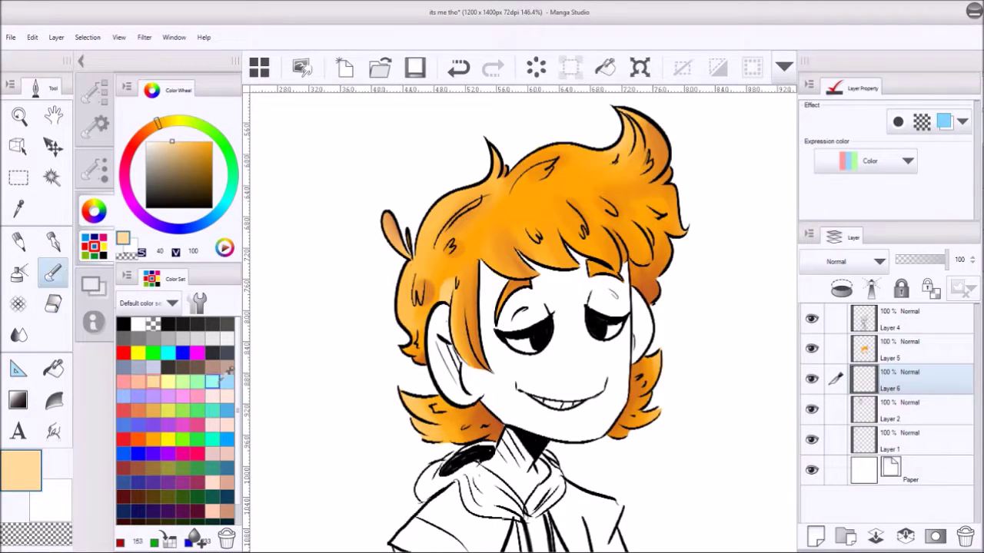
left_click(226, 396)
left_click_drag(469, 380, 438, 323)
left_click_drag(492, 261, 530, 384)
mouse_move(530, 384)
left_mouse_down()
mouse_move(551, 278)
mouse_move(634, 354)
mouse_move(513, 431)
mouse_move(523, 482)
left_mouse_up()
Fill the whites of the eyes and the teeth with white using the pen
left_click(138, 324)
left_click(53, 242)
left_click_drag(510, 340, 533, 346)
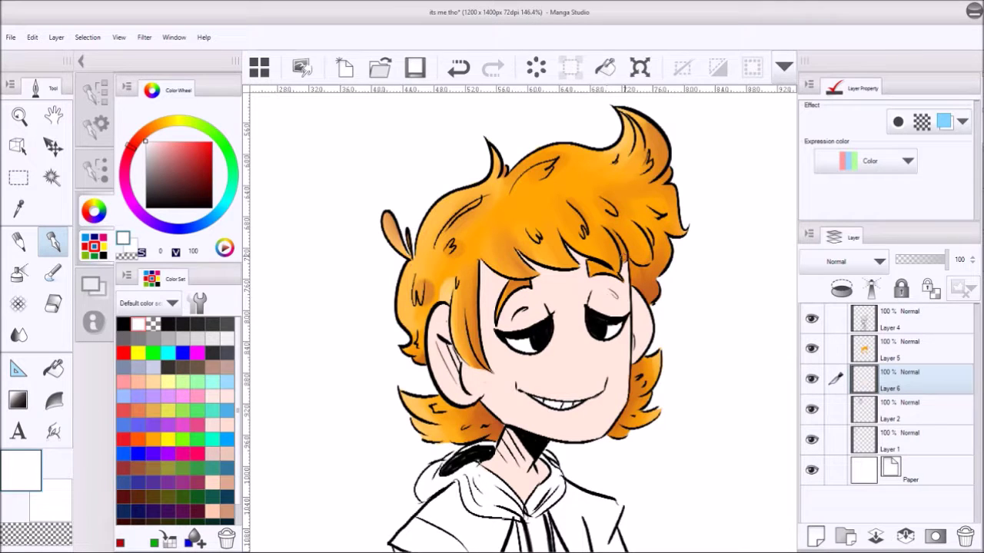
Blend soft purple shading into the left ear, both eyelids and the chin below the mouth
left_click(198, 367)
left_click(182, 482)
left_click(53, 273)
mouse_move(448, 354)
left_mouse_down()
mouse_move(444, 361)
mouse_move(440, 351)
left_mouse_up()
mouse_move(530, 316)
left_mouse_down()
mouse_move(513, 322)
mouse_move(538, 318)
left_mouse_up()
mouse_move(595, 298)
left_mouse_down()
mouse_move(615, 308)
mouse_move(607, 296)
left_mouse_up()
mouse_move(557, 423)
left_mouse_down()
mouse_move(538, 415)
mouse_move(563, 421)
mouse_move(539, 428)
mouse_move(574, 429)
left_mouse_up()
Blend purple shading into the right ear, under the fringe and down the right side of the face
left_click_drag(636, 346, 634, 298)
mouse_move(634, 298)
left_mouse_down()
mouse_move(637, 337)
mouse_move(623, 374)
left_mouse_up()
mouse_move(480, 268)
left_mouse_down()
mouse_move(483, 349)
mouse_move(498, 377)
left_mouse_up()
mouse_move(532, 263)
left_mouse_down()
mouse_move(579, 268)
mouse_move(582, 279)
left_mouse_up()
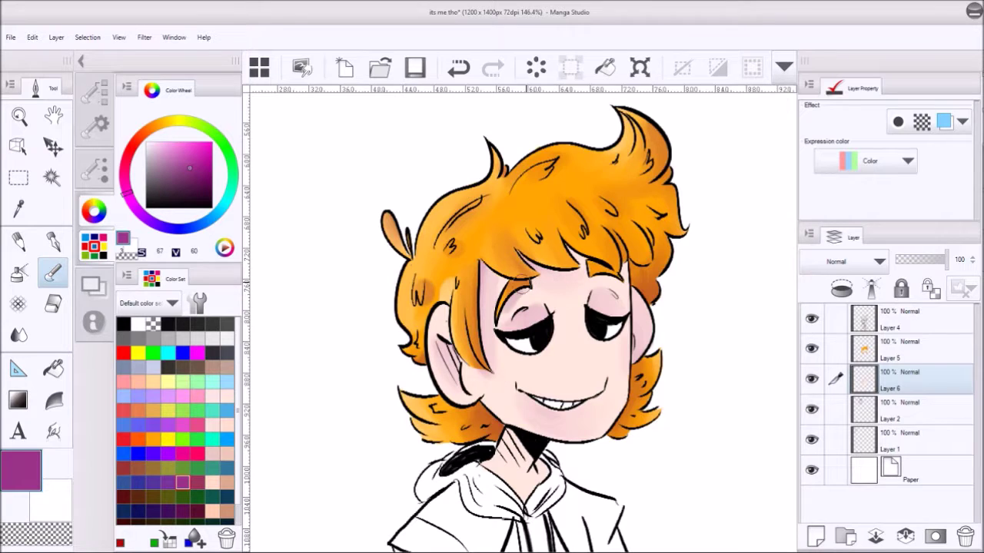
left_click_drag(523, 285, 530, 300)
mouse_move(592, 430)
left_mouse_down()
mouse_move(621, 384)
mouse_move(621, 288)
left_mouse_up()
mouse_move(618, 335)
left_mouse_down()
mouse_move(601, 384)
mouse_move(623, 386)
mouse_move(615, 337)
left_mouse_up()
mouse_move(600, 426)
left_mouse_down()
mouse_move(622, 303)
mouse_move(620, 350)
left_mouse_up()
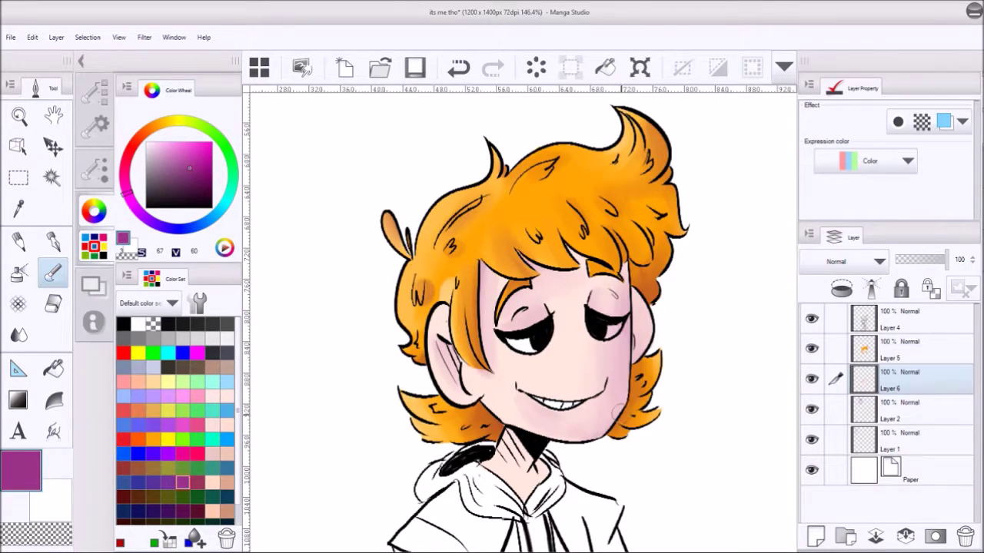
left_click_drag(443, 311, 449, 331)
Touch up the white of the right eye with the pen
left_click(138, 325)
left_click(53, 242)
left_click_drag(604, 327, 612, 330)
Draw grey shading over the teeth on a new layer and lower that layer's opacity to 46%
left_click(168, 338)
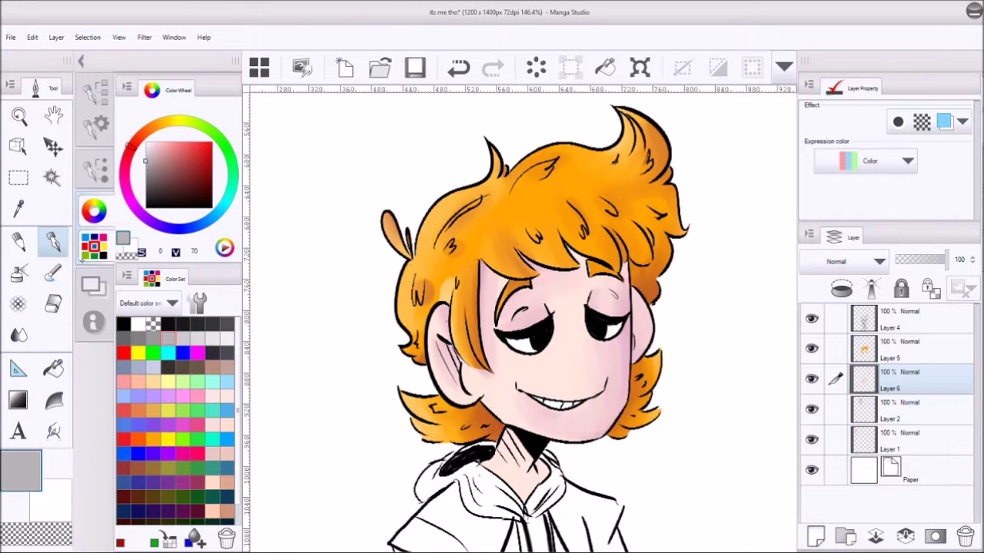
left_click(817, 536)
left_click_drag(533, 397, 575, 405)
left_click_drag(947, 260, 919, 260)
Deepen the purple shading on the neck and right ear on Layer 6
left_click(911, 410)
left_click(182, 483)
left_click(53, 273)
mouse_move(522, 447)
left_mouse_down()
mouse_move(518, 471)
mouse_move(540, 476)
mouse_move(534, 464)
left_mouse_up()
mouse_move(639, 304)
left_mouse_down()
mouse_move(645, 348)
mouse_move(662, 325)
left_mouse_up()
left_click(53, 304)
Spray brown freckles across both cheeks and the left ear, and save the drawing
left_click(19, 303)
left_click(19, 274)
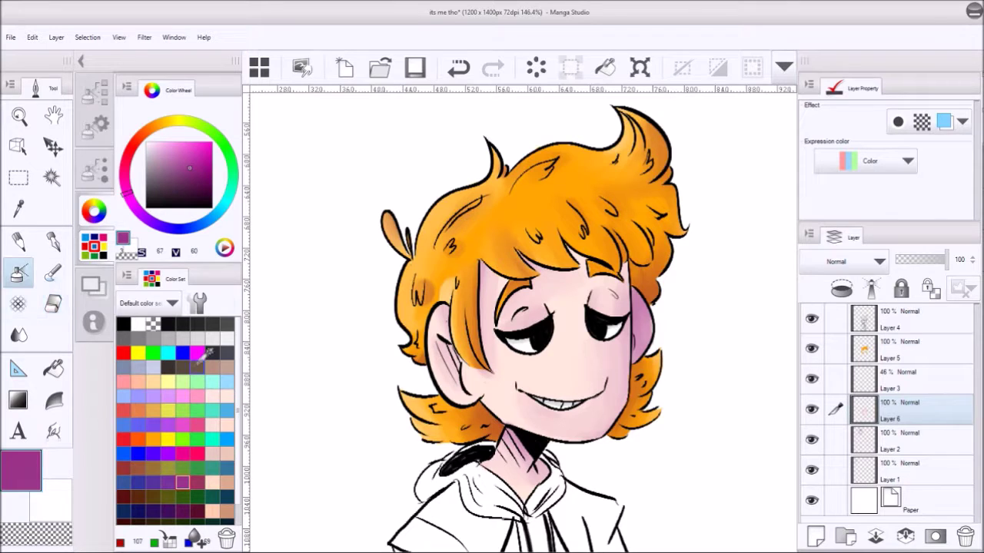
left_click(198, 367)
left_click_drag(508, 362, 492, 353)
left_click_drag(594, 346, 619, 348)
left_click_drag(442, 321, 438, 315)
left_click(53, 304)
left_click(415, 68)
Add a new layer above Layer 2 and paint the jacket in flat teal
left_click(53, 273)
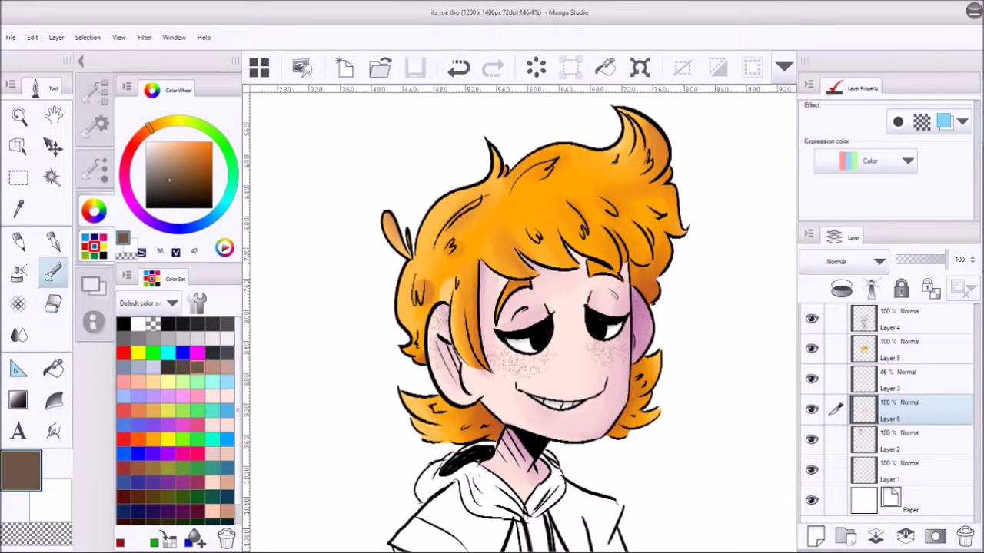
left_click(911, 440)
left_click(815, 536)
left_click(212, 468)
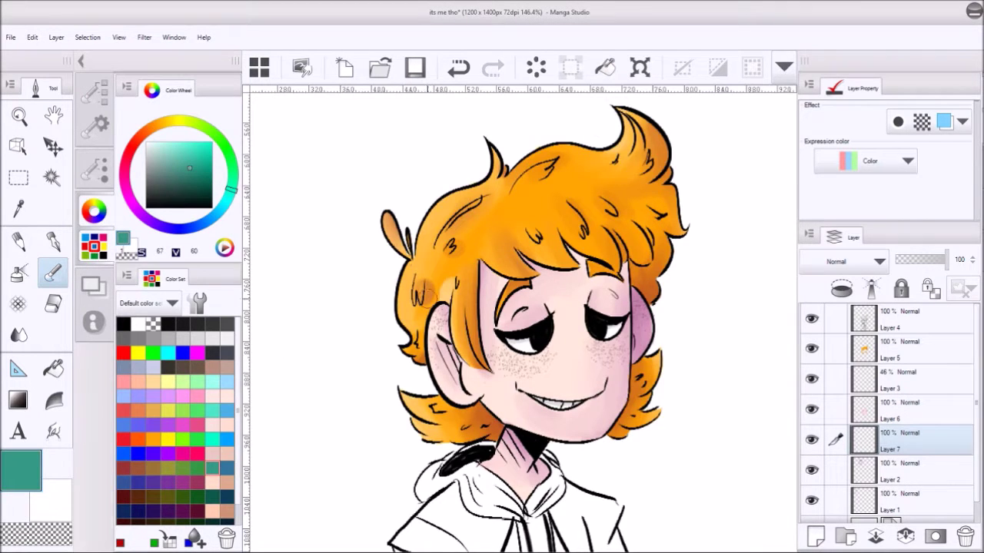
scroll(562, 398, "down", 10)
scroll(557, 499, "up", 7)
scroll(549, 521, "down", 1)
mouse_move(508, 377)
left_mouse_down()
mouse_move(530, 464)
mouse_move(524, 537)
mouse_move(450, 531)
mouse_move(442, 439)
mouse_move(521, 412)
mouse_move(528, 361)
mouse_move(455, 399)
mouse_move(446, 378)
mouse_move(492, 346)
left_mouse_up()
mouse_move(572, 365)
left_mouse_down()
mouse_move(584, 530)
mouse_move(565, 538)
mouse_move(631, 446)
mouse_move(588, 430)
mouse_move(572, 356)
mouse_move(596, 358)
left_mouse_up()
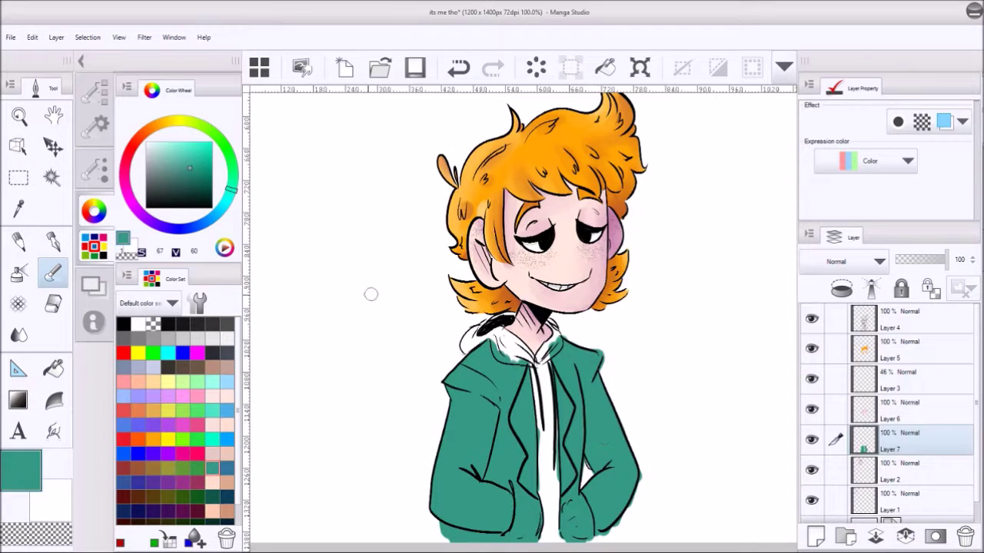
Brush light aqua highlights along the jacket's left shoulder and sleeve and blend them into the teal
left_click(212, 382)
left_click_drag(453, 411, 435, 481)
mouse_move(445, 499)
left_mouse_down()
mouse_move(455, 408)
mouse_move(465, 455)
left_mouse_up()
mouse_move(455, 366)
left_mouse_down()
mouse_move(481, 348)
mouse_move(488, 368)
mouse_move(456, 383)
left_mouse_up()
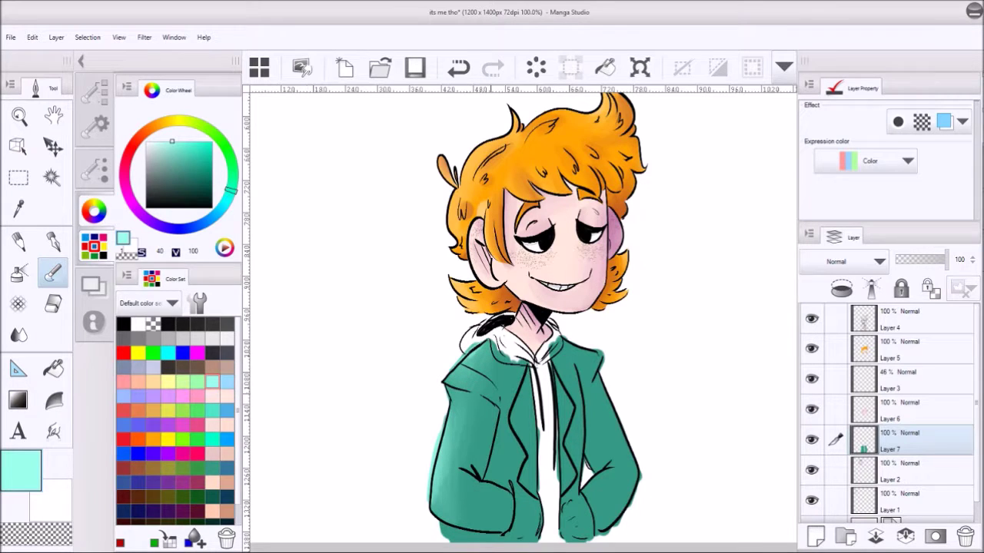
left_click(94, 169)
left_click(175, 378)
mouse_move(450, 432)
left_mouse_down()
mouse_move(466, 451)
mouse_move(481, 360)
mouse_move(461, 430)
mouse_move(466, 378)
mouse_move(463, 391)
mouse_move(472, 426)
mouse_move(454, 484)
mouse_move(458, 507)
mouse_move(471, 490)
mouse_move(464, 515)
mouse_move(490, 478)
left_mouse_up()
Shade the jacket's left sleeve, cuff and front in dark teal and add a light aqua highlight along the left front edge
left_click(175, 336)
left_click(95, 244)
left_click(213, 497)
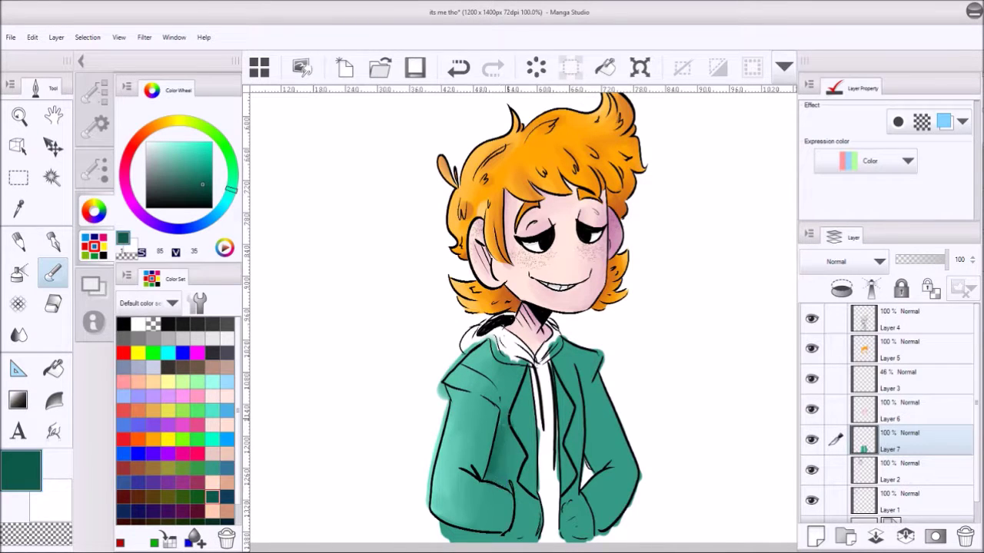
left_click_drag(469, 532, 518, 539)
mouse_move(518, 540)
left_mouse_down()
mouse_move(523, 500)
mouse_move(524, 530)
left_mouse_up()
mouse_move(508, 492)
left_mouse_down()
mouse_move(508, 524)
mouse_move(504, 494)
mouse_move(469, 480)
left_mouse_up()
left_click_drag(474, 403, 456, 398)
mouse_move(462, 465)
left_mouse_down()
mouse_move(479, 475)
mouse_move(461, 458)
left_mouse_up()
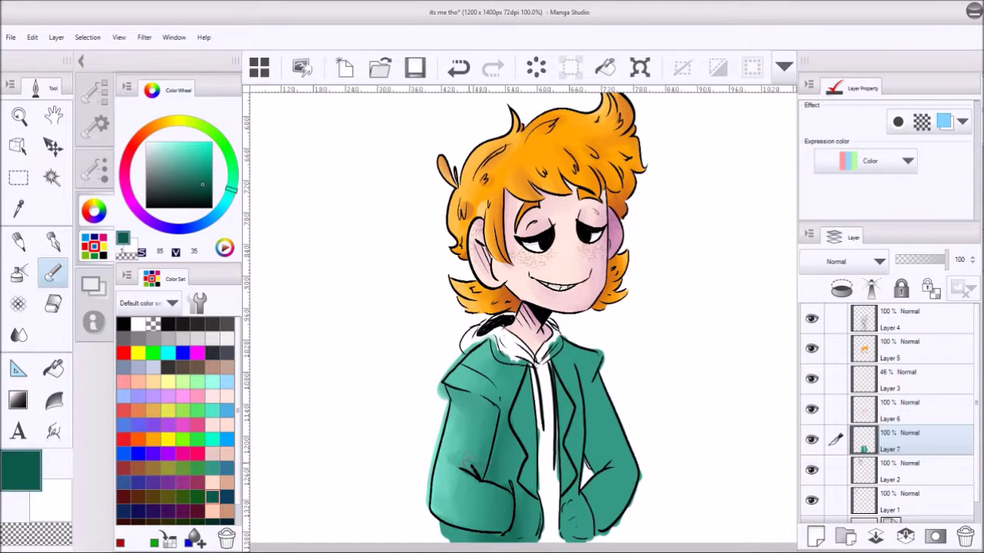
mouse_move(491, 381)
left_mouse_down()
mouse_move(476, 362)
mouse_move(533, 482)
left_mouse_up()
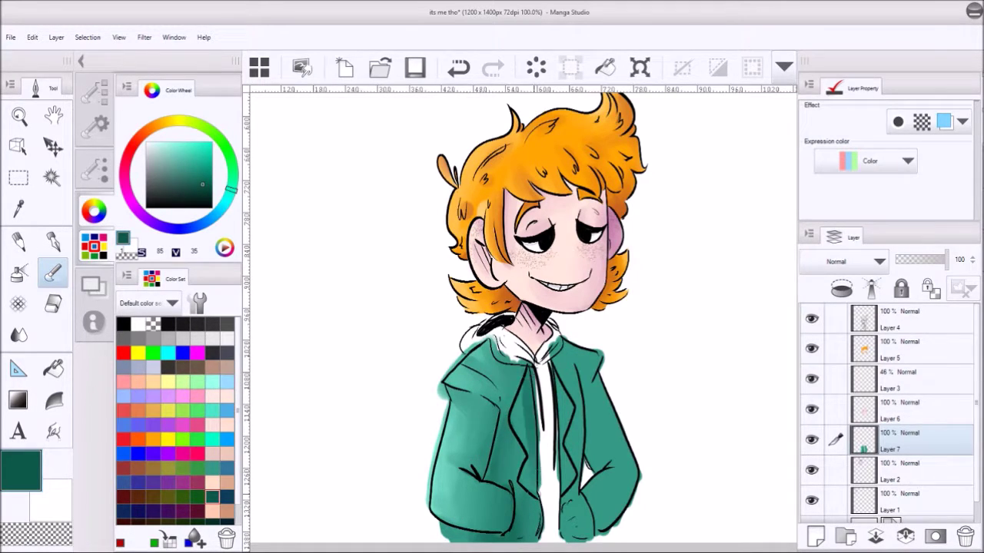
left_click(212, 382)
mouse_move(523, 391)
left_mouse_down()
mouse_move(515, 435)
mouse_move(524, 478)
left_mouse_up()
Shade the right half of the jacket in dark teal along the lapel, shoulder, sleeve and pocket
left_click(212, 496)
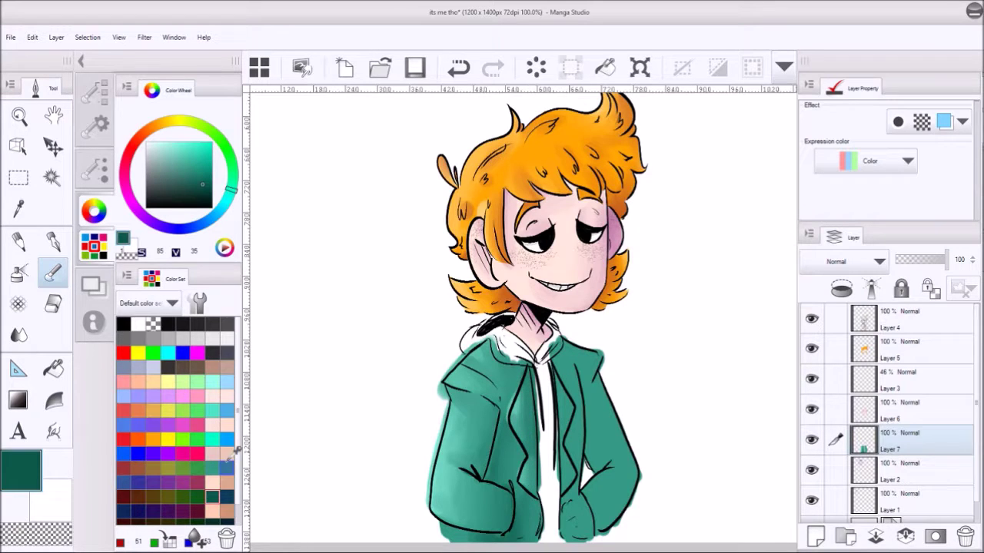
mouse_move(584, 376)
left_mouse_down()
mouse_move(590, 421)
mouse_move(610, 455)
mouse_move(632, 464)
mouse_move(601, 527)
left_mouse_up()
left_click_drag(623, 484, 598, 522)
mouse_move(569, 345)
left_mouse_down()
mouse_move(604, 380)
mouse_move(607, 409)
left_mouse_up()
left_click_drag(590, 359, 624, 430)
mouse_move(564, 358)
left_mouse_down()
mouse_move(587, 416)
mouse_move(574, 489)
left_mouse_up()
left_click_drag(565, 536, 591, 534)
left_click_drag(605, 490, 582, 537)
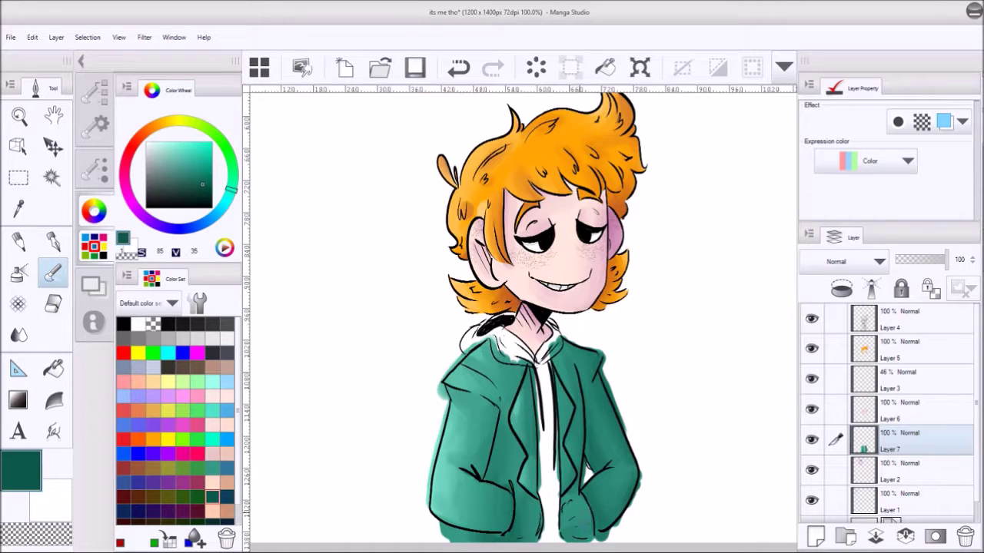
Erase the teal that spills onto the hood, the front opening and outside the jacket's outline
left_click(212, 381)
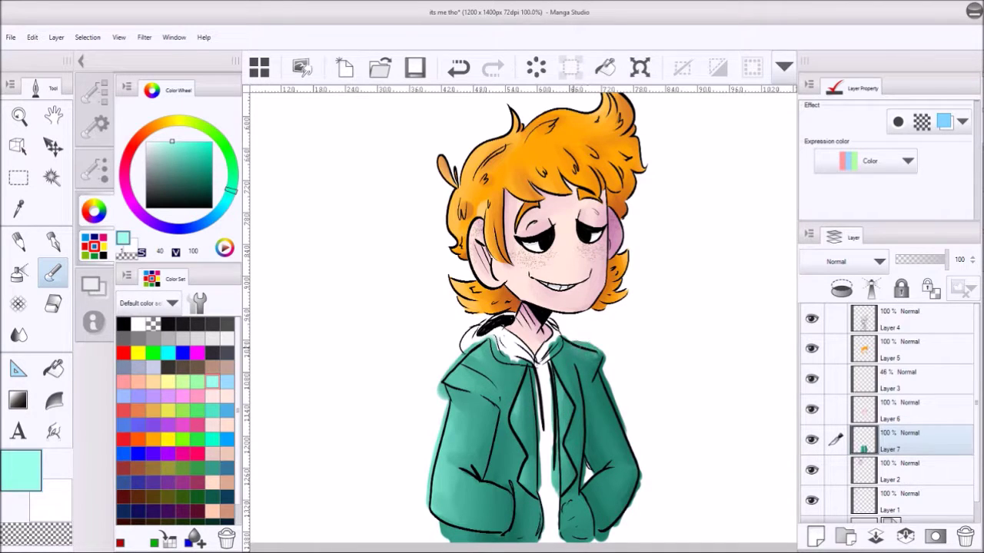
key("e")
mouse_move(463, 354)
left_mouse_down()
mouse_move(478, 339)
mouse_move(497, 350)
left_mouse_up()
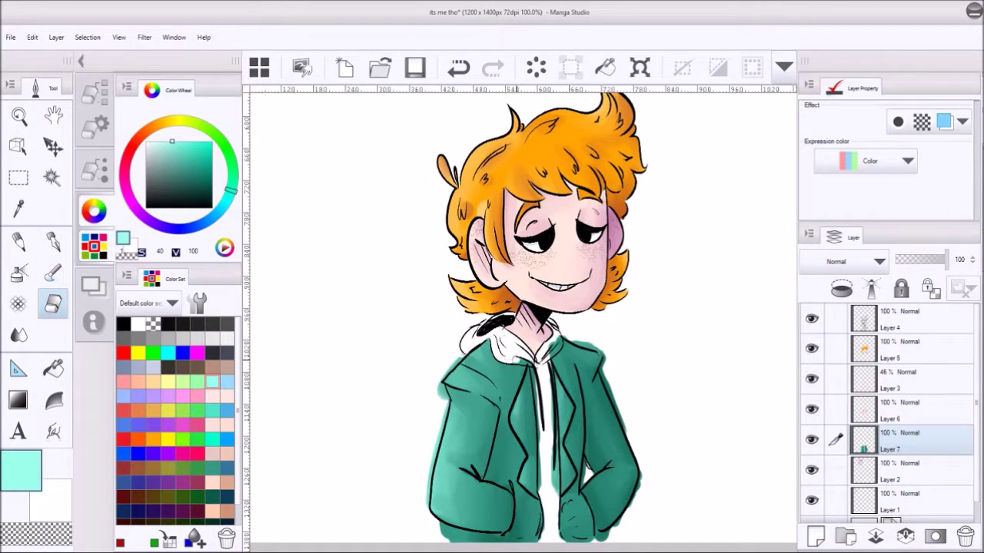
left_click_drag(537, 387, 542, 489)
left_click_drag(556, 462, 555, 490)
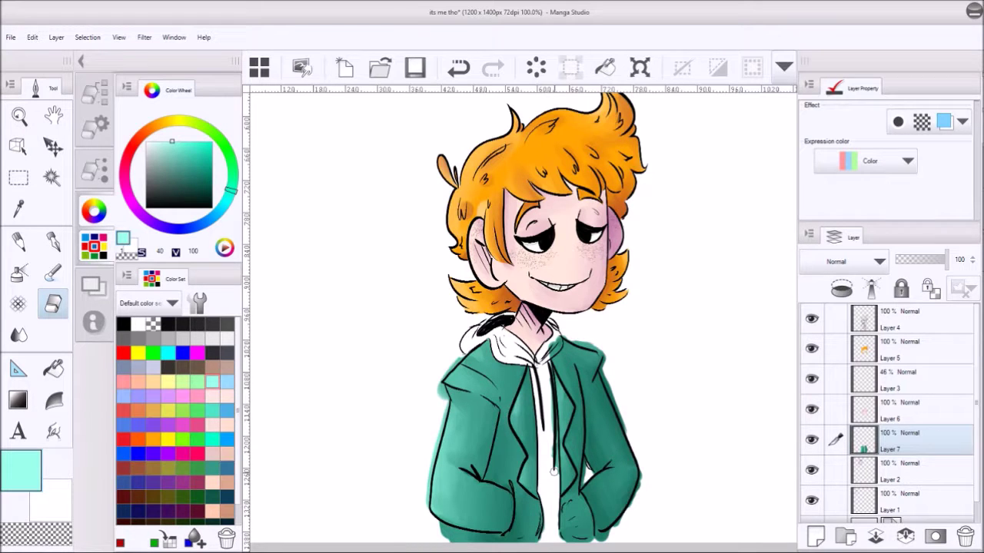
left_click_drag(553, 452, 549, 390)
mouse_move(574, 338)
left_mouse_down()
mouse_move(610, 359)
mouse_move(602, 375)
mouse_move(628, 425)
left_mouse_up()
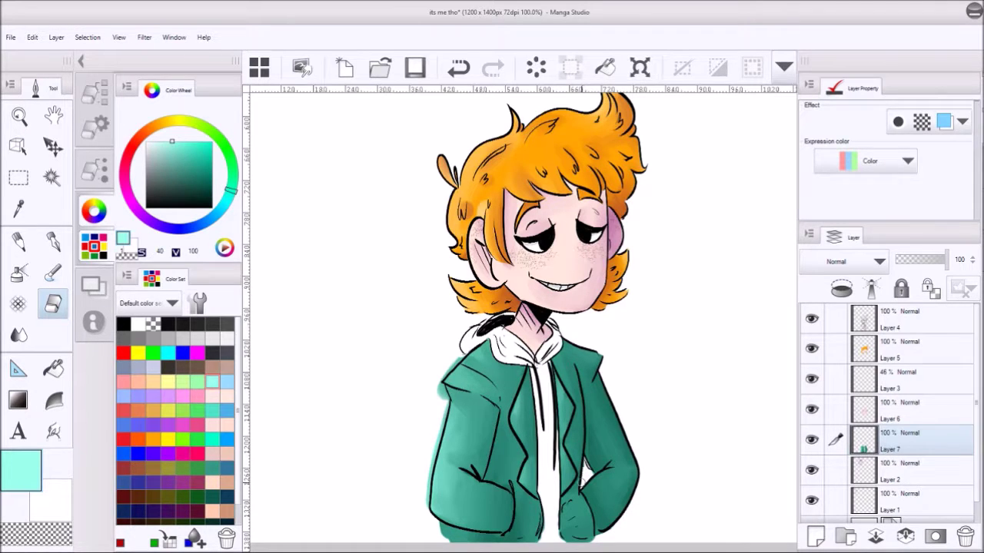
mouse_move(449, 368)
left_mouse_down()
mouse_move(424, 516)
mouse_move(458, 544)
left_mouse_up()
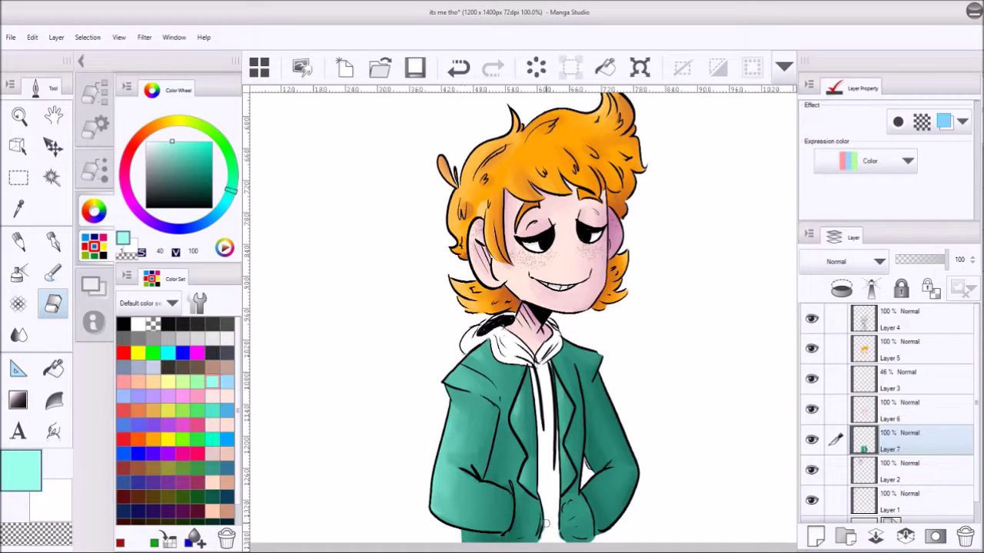
Add a new layer beneath the jacket's layer and paint the hood and hoodie front in flat purple
left_click(915, 470)
left_click(815, 537)
left_click(168, 482)
left_click(53, 272)
mouse_move(532, 369)
left_mouse_down()
mouse_move(492, 338)
mouse_move(466, 338)
mouse_move(538, 365)
mouse_move(544, 442)
mouse_move(556, 458)
mouse_move(550, 542)
left_mouse_up()
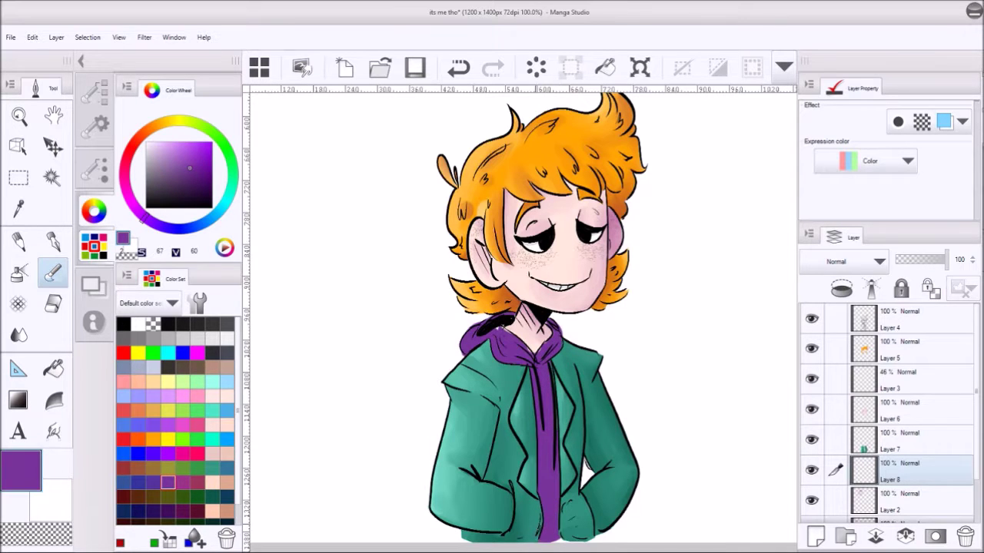
Brush light purple highlights onto the hood and hoodie front, erase the overspill and save the drawing
left_click(170, 392)
mouse_move(468, 330)
left_mouse_down()
mouse_move(484, 354)
mouse_move(522, 350)
mouse_move(484, 336)
left_mouse_up()
left_click_drag(552, 338, 540, 357)
mouse_move(495, 334)
left_mouse_down()
mouse_move(512, 362)
mouse_move(530, 350)
mouse_move(504, 336)
mouse_move(468, 341)
left_mouse_up()
mouse_move(544, 361)
left_mouse_down()
mouse_move(550, 515)
mouse_move(542, 380)
left_mouse_up()
key("e")
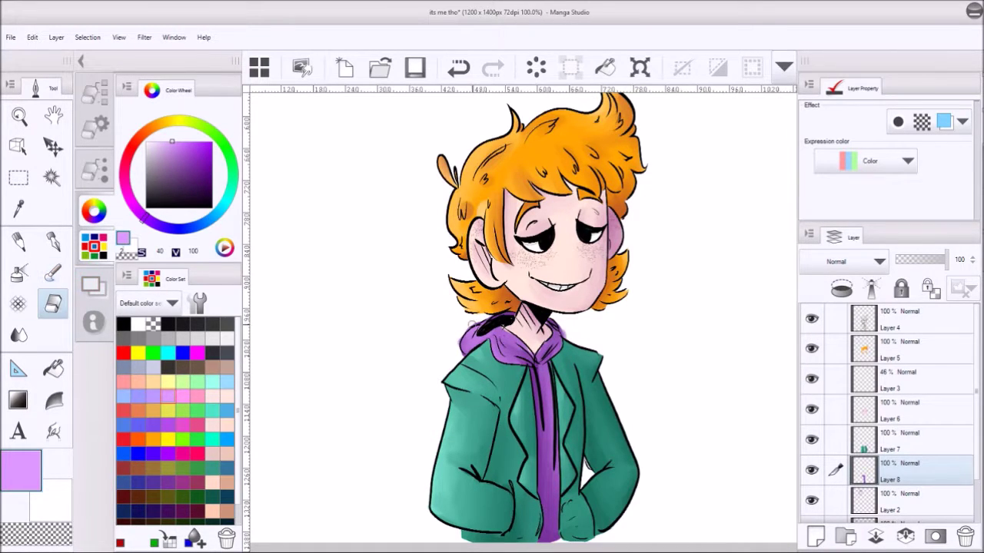
left_click(913, 408)
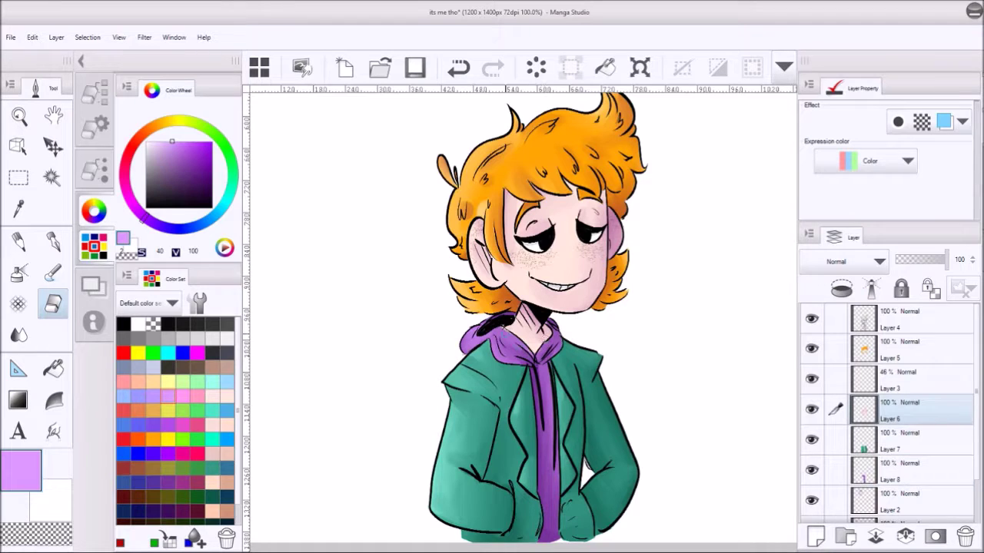
key("ctrl+s")
Combine the artwork onto Layer 8 by transferring each layer's contents to the layer below, starting from Layer 4
scroll(527, 178, "down", 2)
scroll(529, 243, "up", 1)
left_click(905, 321)
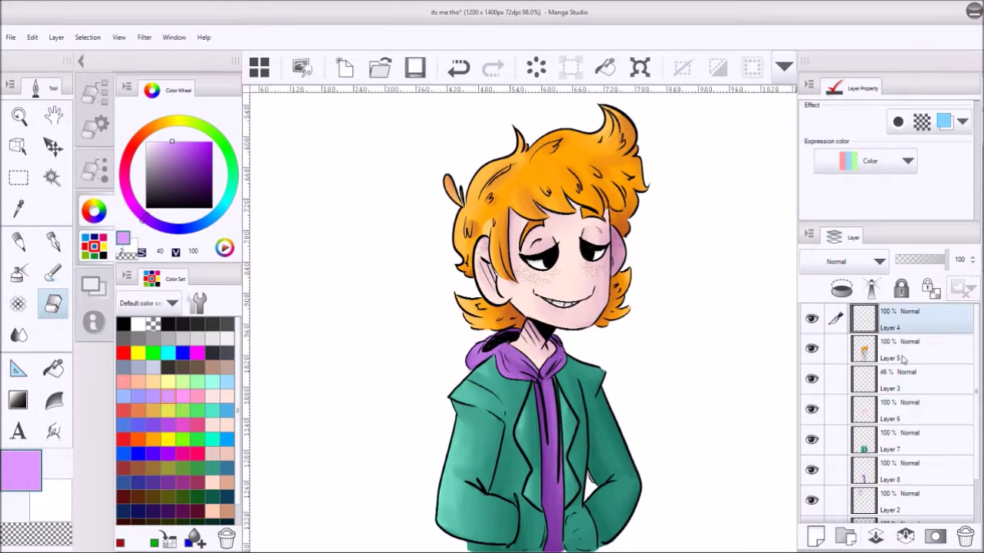
left_click(903, 359)
left_click(876, 537)
left_click(896, 384)
left_click(876, 537)
left_click(893, 414)
left_click(876, 538)
left_click(891, 444)
left_click(876, 538)
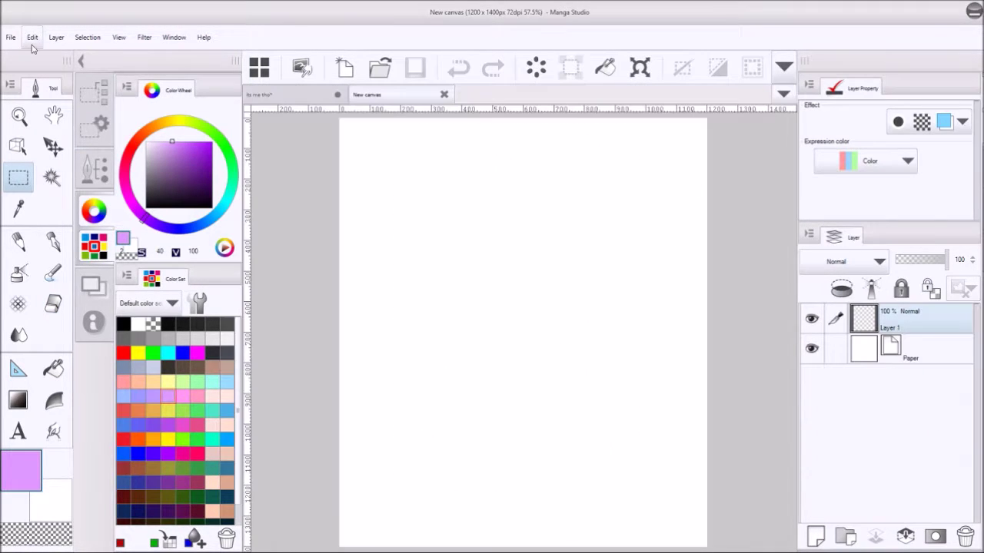
Paste the character into the new canvas and crop the canvas closely around the figure to about 459 x 873 px
left_click(32, 37)
left_click(46, 120)
scroll(422, 461, "up", 3)
scroll(454, 188, "down", 1)
left_click_drag(421, 123, 615, 491)
left_click(33, 36)
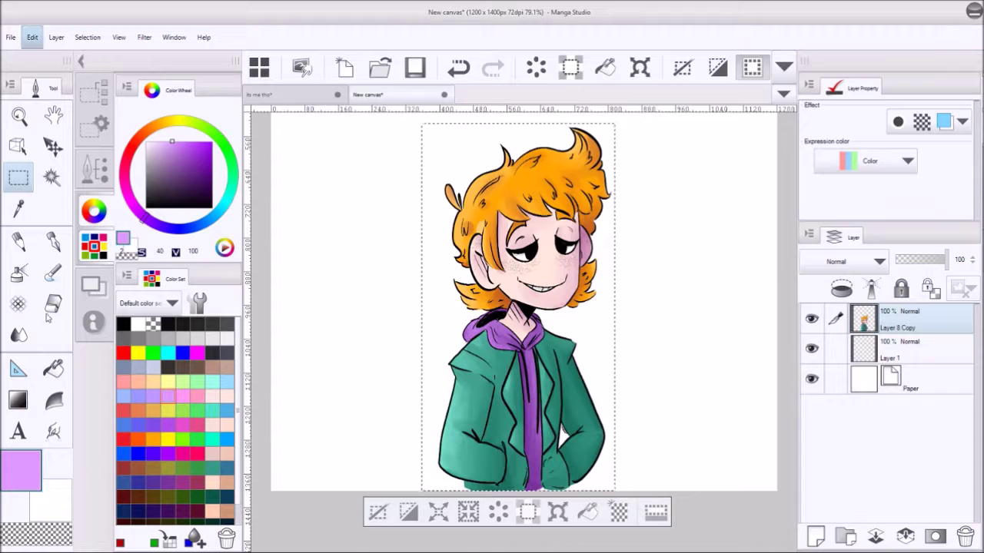
left_click(77, 338)
left_click(381, 536)
Select the figure's outline from its layer and add three layers above it, the first two in Overlay mode
left_click(867, 320, "ctrl")
left_click(815, 536)
left_click(844, 261)
left_click(839, 458)
left_click(816, 537)
left_click(844, 262)
left_click(839, 458)
left_click(815, 536)
Fill Layer 2 with magenta at 21% opacity and Layer 3 with cyan at 26% opacity within the figure selection
left_click(894, 386)
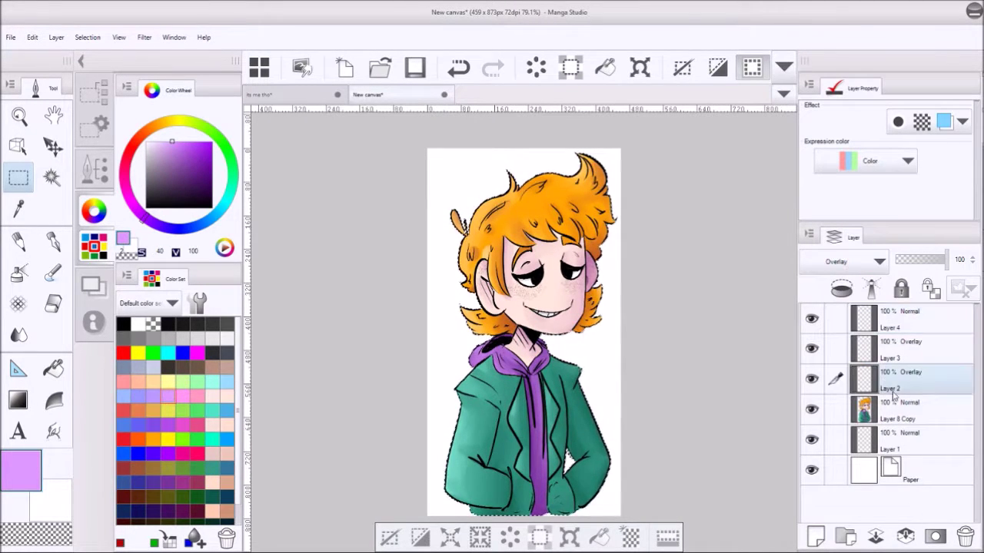
left_click(198, 352)
left_click(605, 68)
left_click(907, 350)
left_click(167, 353)
left_click(604, 68)
left_click_drag(946, 260, 910, 260)
left_click(907, 379)
left_click_drag(946, 260, 907, 260)
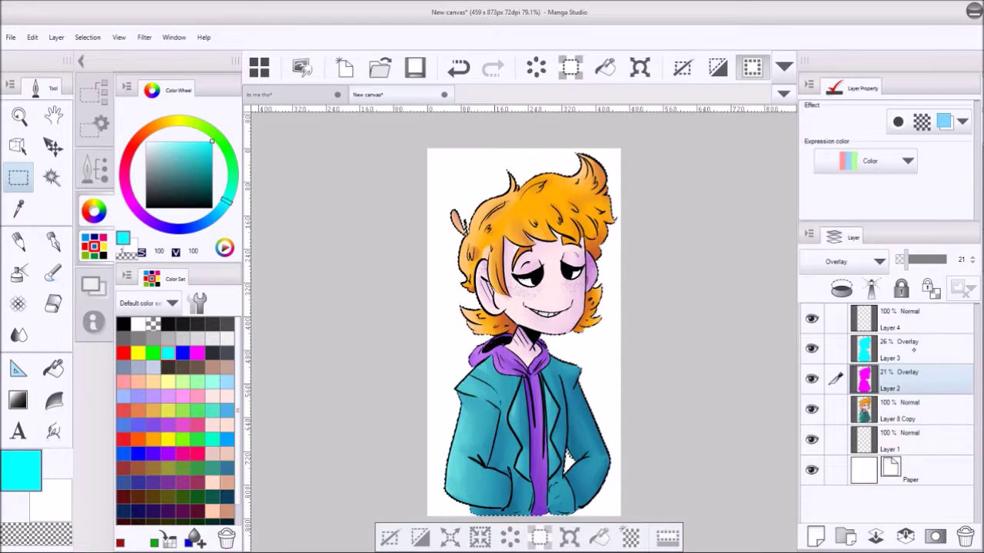
Hide the Paper layer and fill Layer 4, clipped to the layer below, with brown at 31% opacity
left_click(812, 469)
left_click(899, 319)
left_click(164, 463)
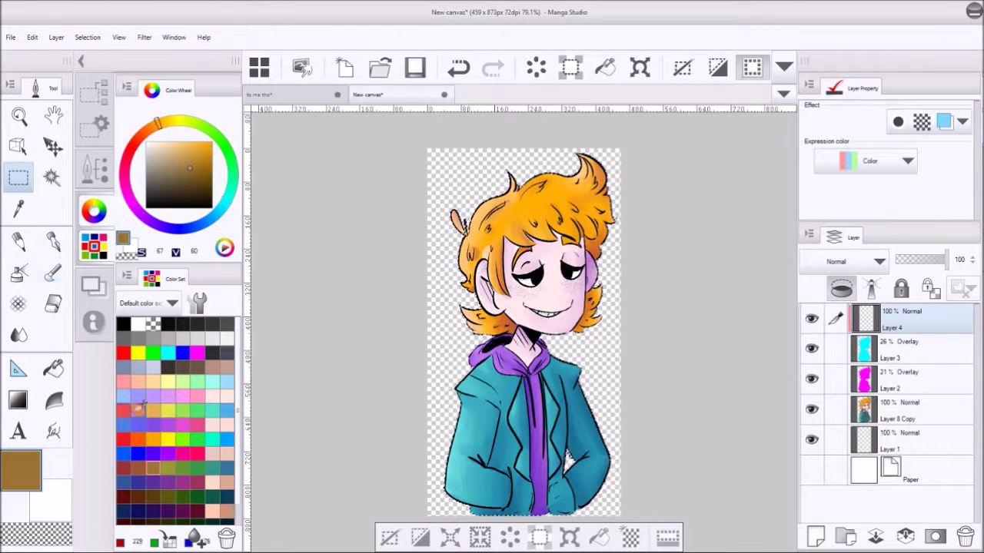
left_click(53, 242)
left_click(605, 67)
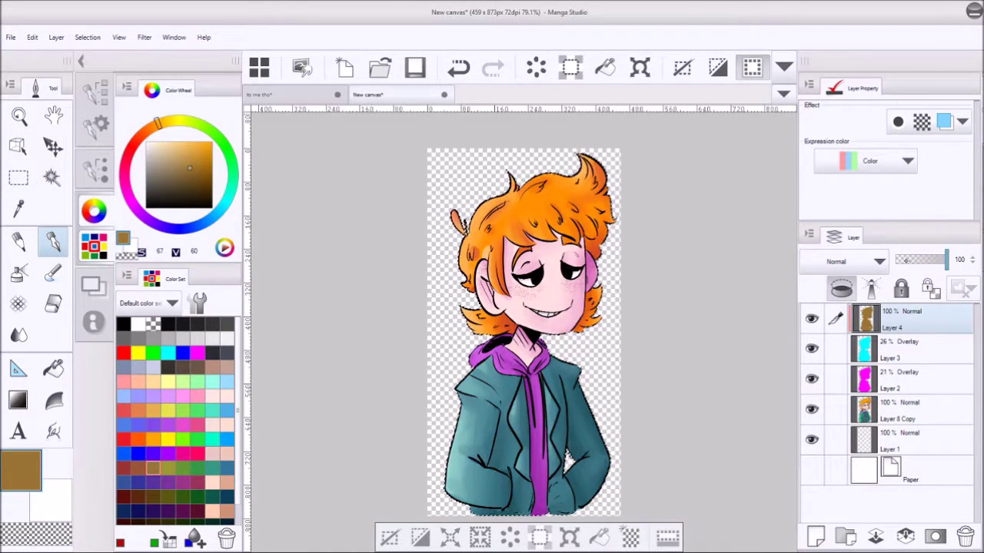
left_click(910, 260)
Refill the figure selection on Layer 3 with yellow
left_click(907, 349)
left_click(138, 353)
left_click(605, 67)
Try filling Layer 2 with orange and undo the fill
left_click(907, 380)
left_click(138, 439)
left_click(607, 70)
left_click(459, 68)
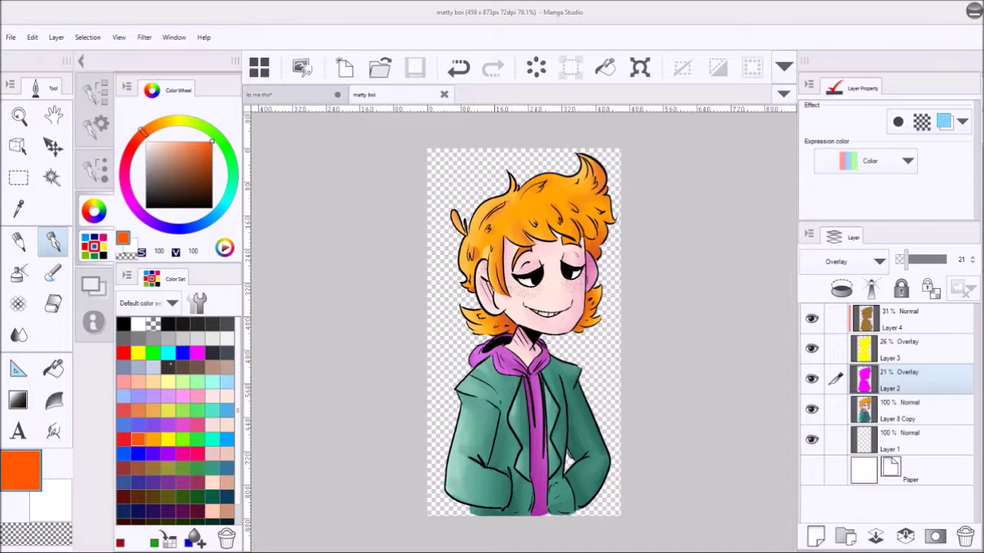
Try brushing red blush over the left cheek on Layer 4 and undo the stroke
left_click(911, 322)
left_click(125, 352)
left_click(54, 273)
mouse_move(517, 291)
left_mouse_down()
mouse_move(536, 266)
mouse_move(532, 294)
left_mouse_up()
key("ctrl+z")
left_click(911, 349)
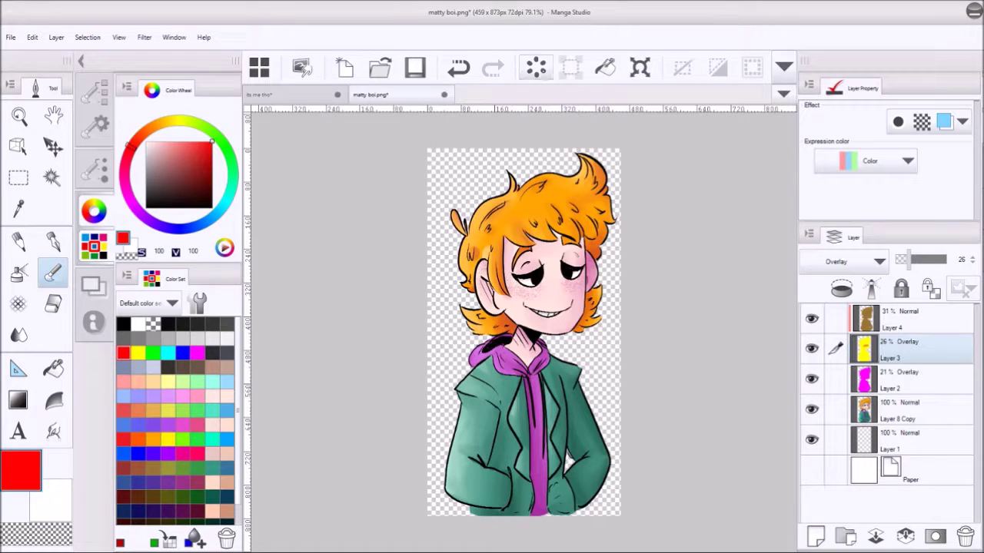
Add a new layer above Layer 8 Copy and brush red blush across the cheeks and nose at 14% opacity
left_click(911, 410)
left_click(815, 536)
left_click_drag(516, 295, 533, 293)
left_click_drag(925, 261, 905, 261)
mouse_move(516, 284)
left_mouse_down()
mouse_move(578, 284)
mouse_move(563, 285)
mouse_move(568, 273)
left_mouse_up()
Soften the red blush with the blend tool and save the drawing
left_click(18, 335)
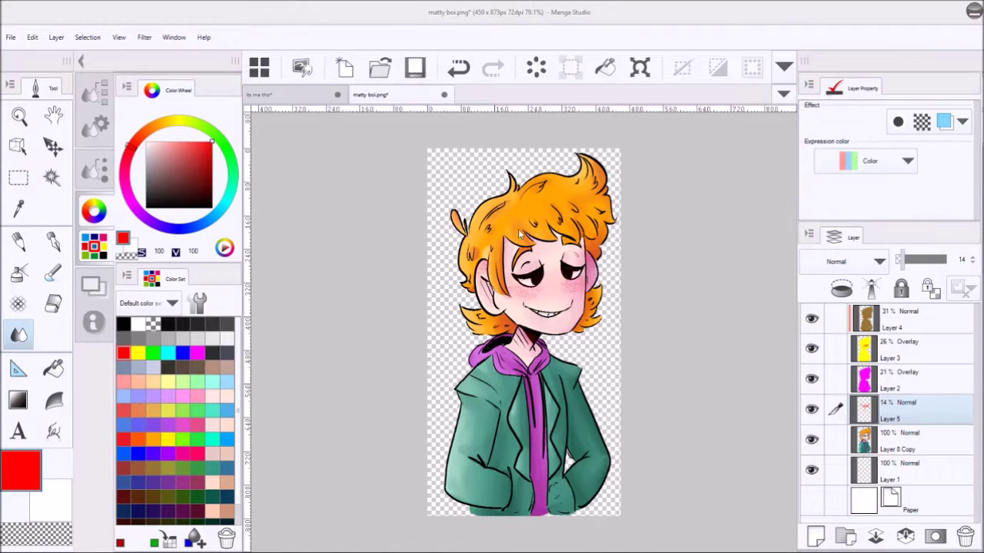
key("ctrl+plus")
key("ctrl+s")
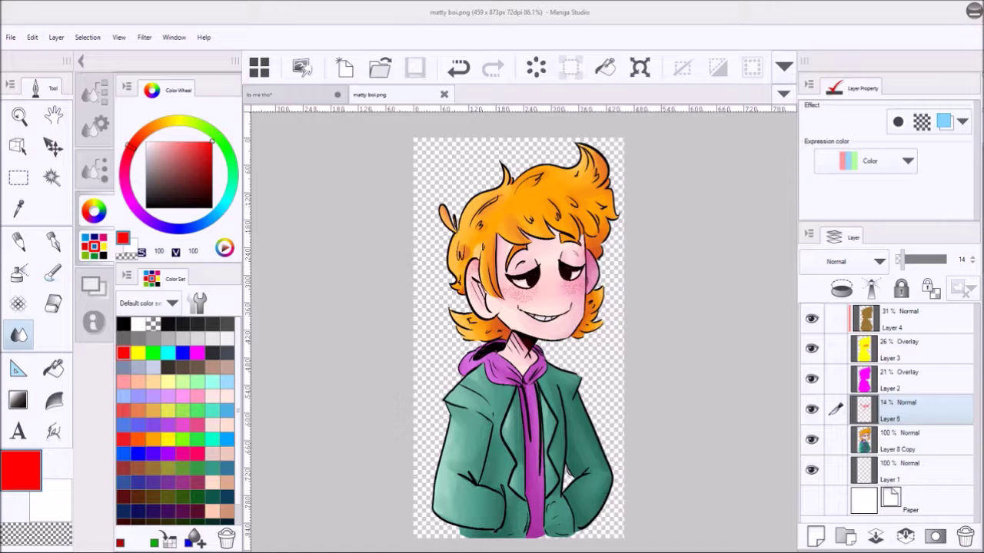